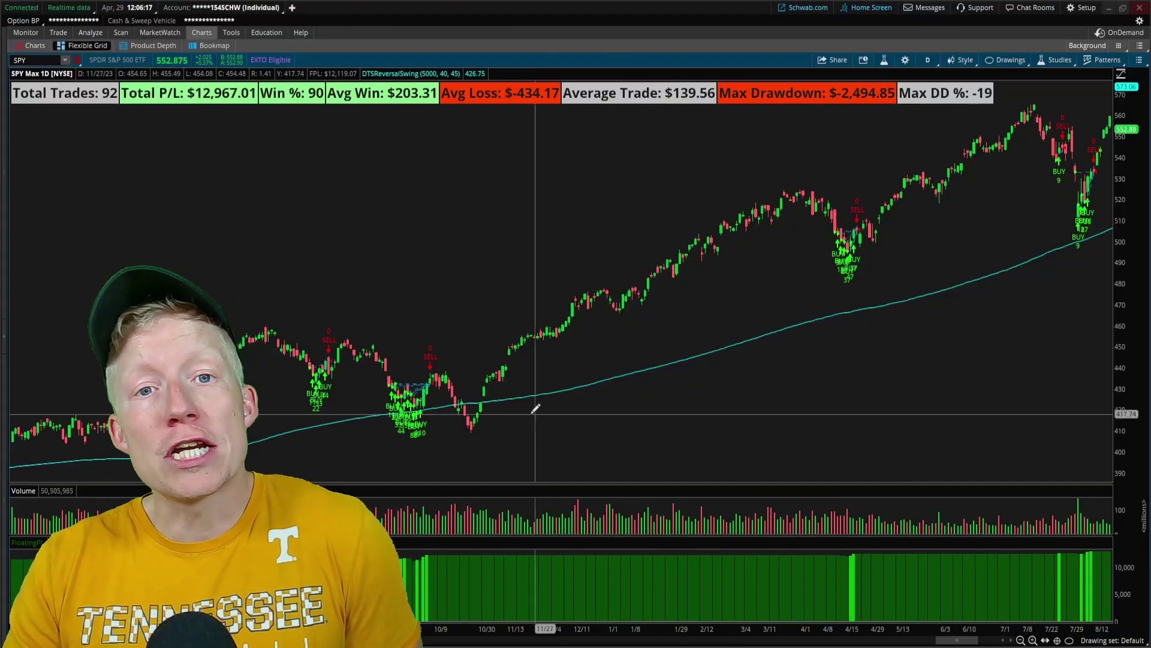
Step: Show the DTSReversalSwing strategy report for the SPY chart and read through its trade list
right_click(412, 410)
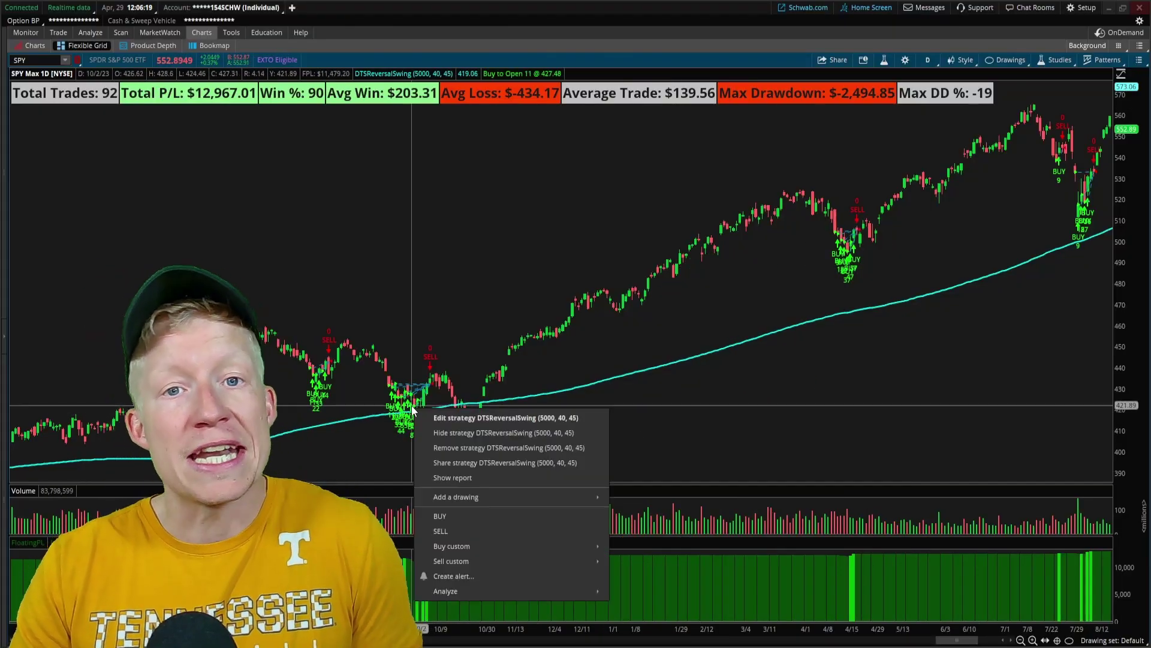
click(473, 477)
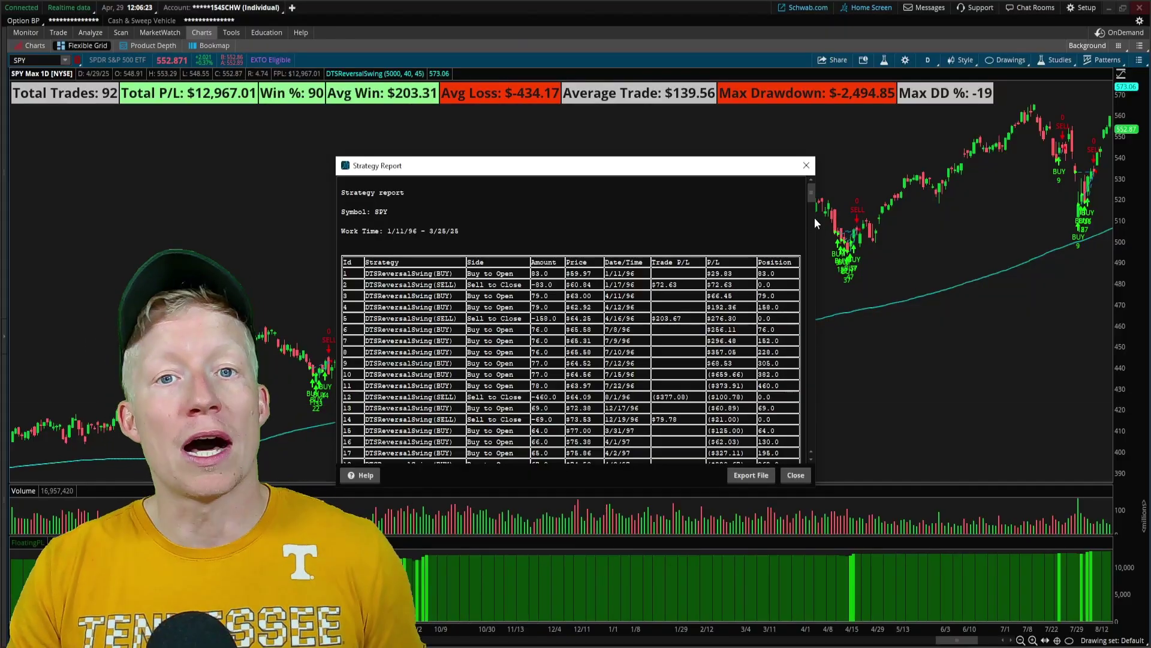
drag(812, 195, 811, 451)
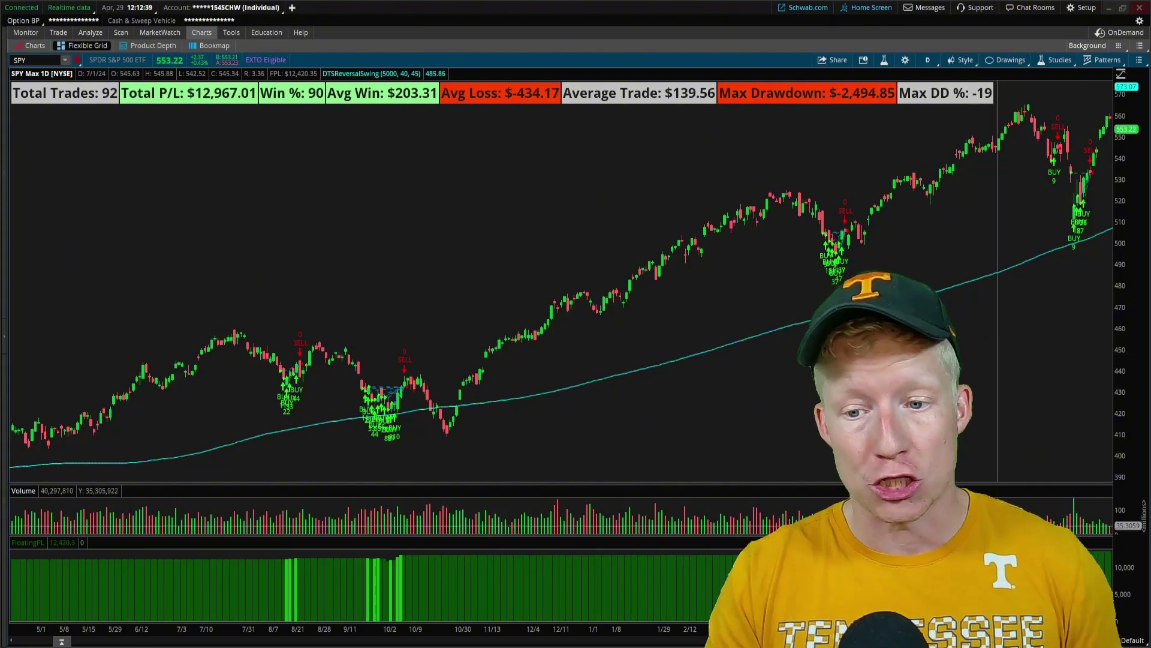
Step: Load TSLA in the chart and set its time frame to 360 D : 1h
scroll(997, 270, down, 5)
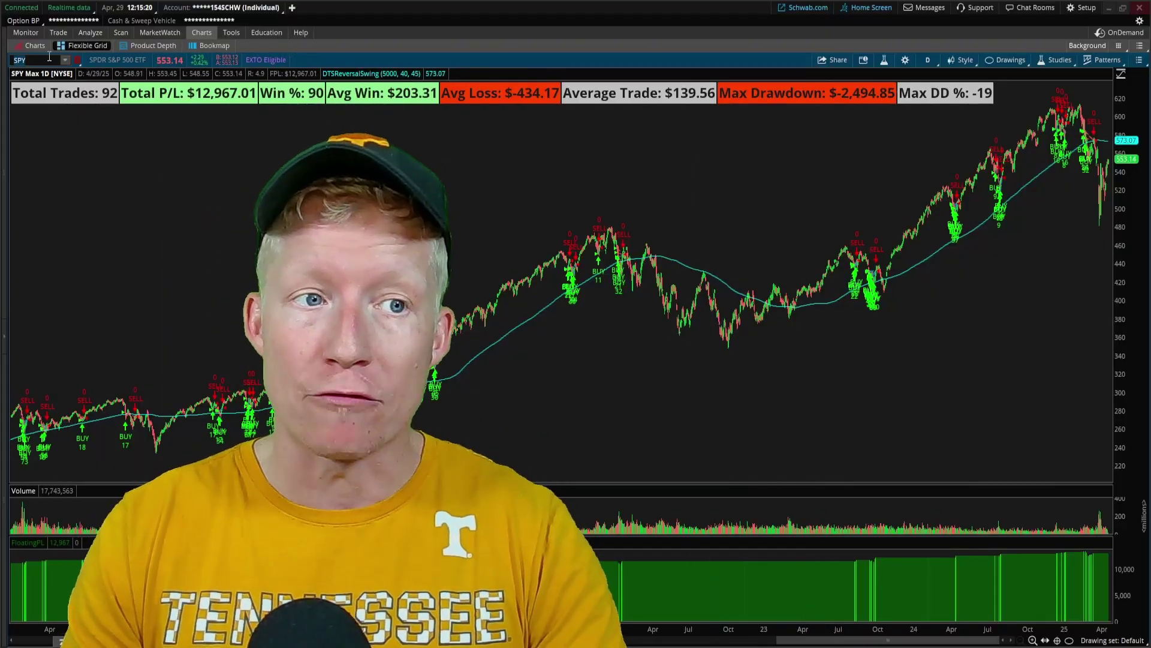
key(Return)
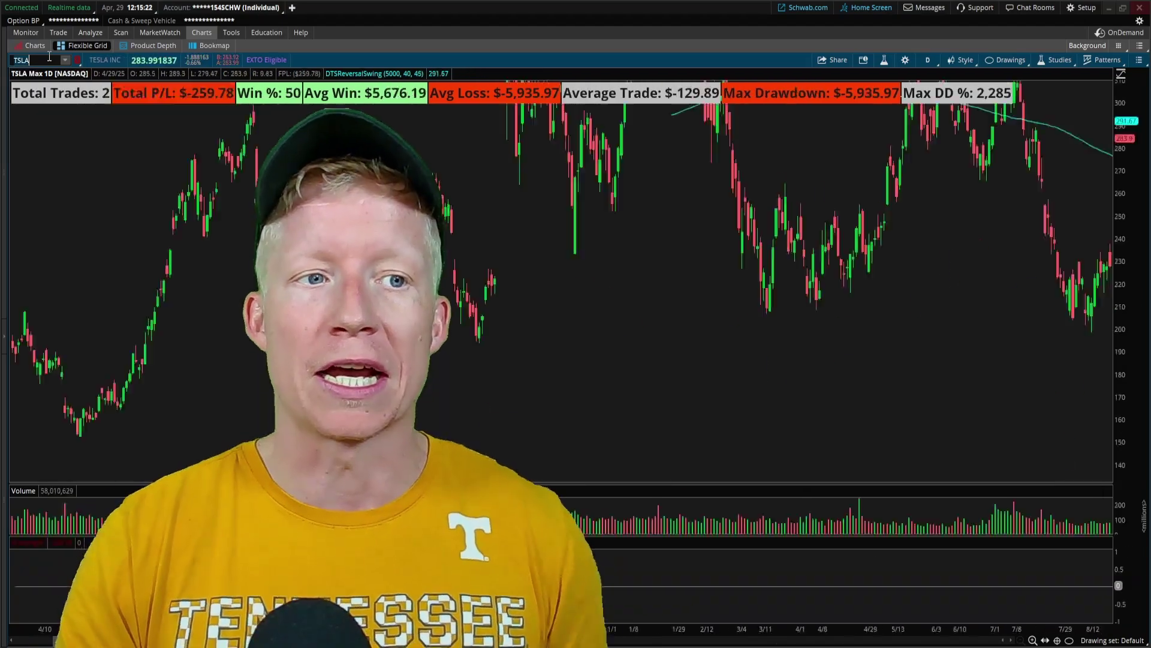
click(927, 62)
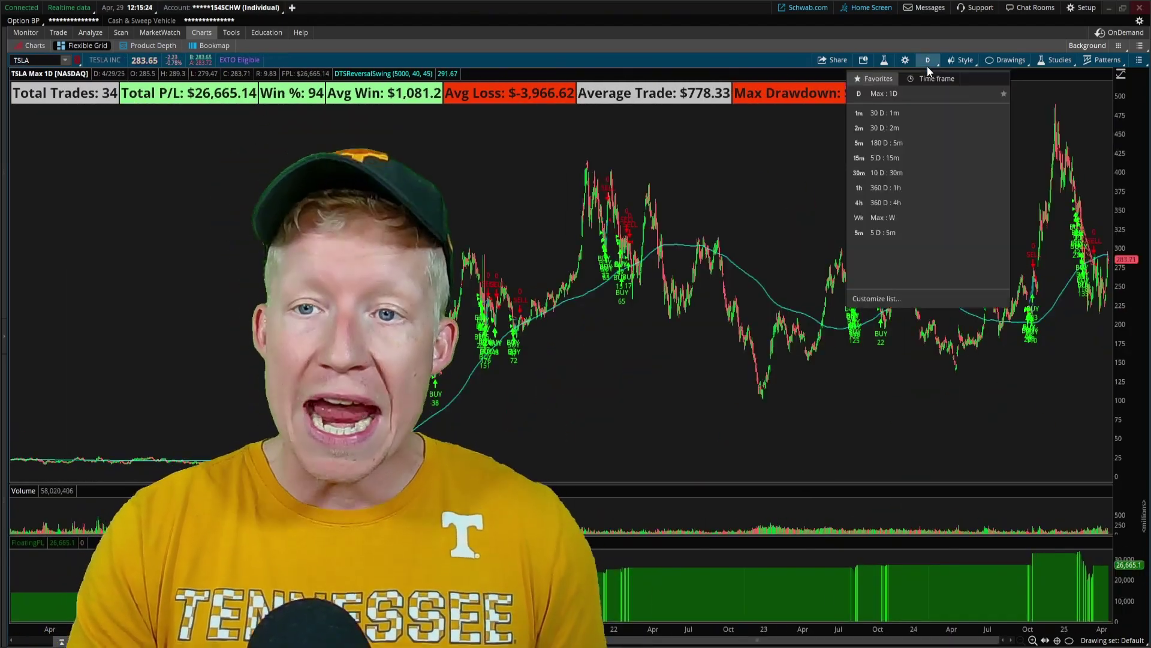
click(885, 188)
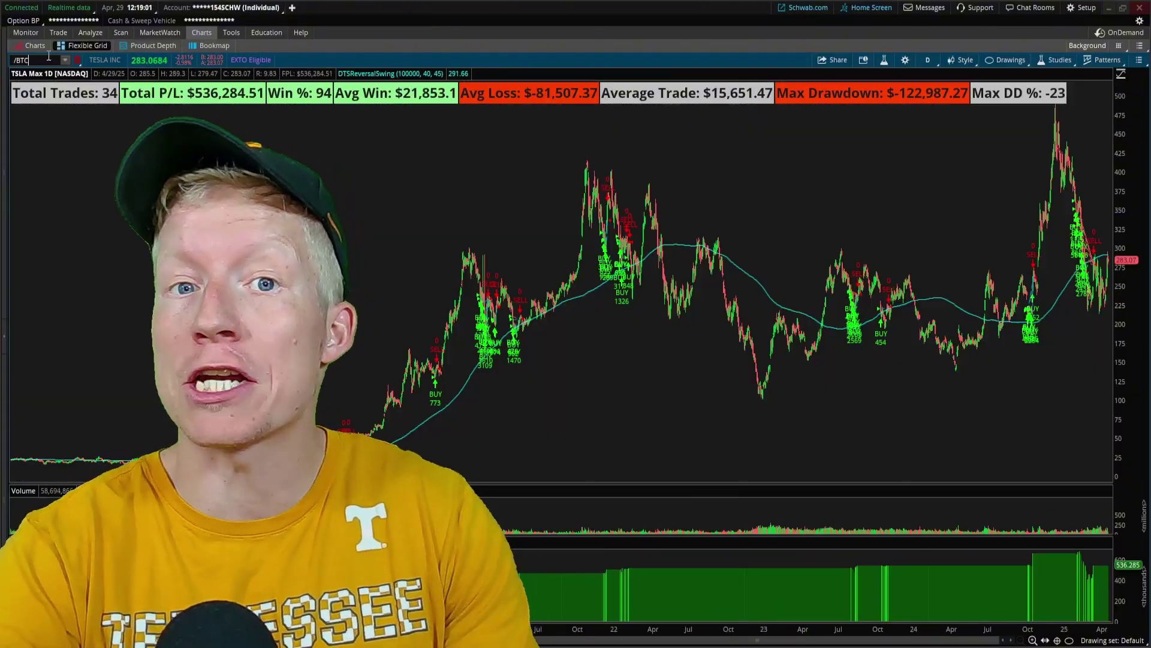
Step: Chart the Bitcoin futures symbol /BTC and switch the chart to /ES
key(Return)
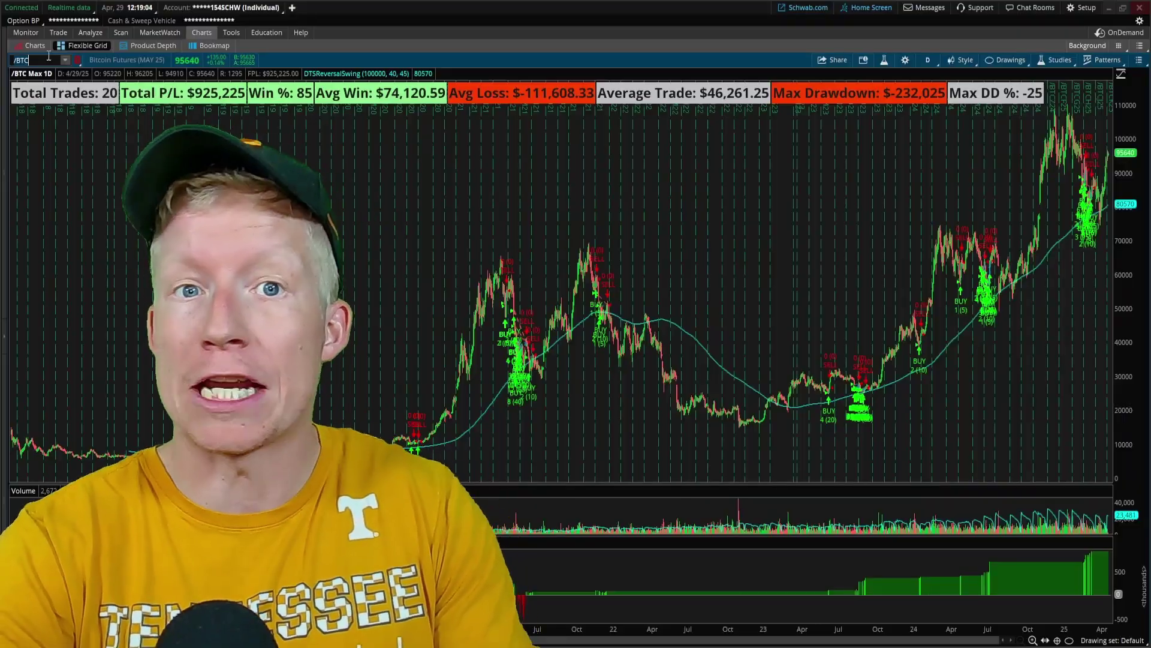
text(/ES)
key(Return)
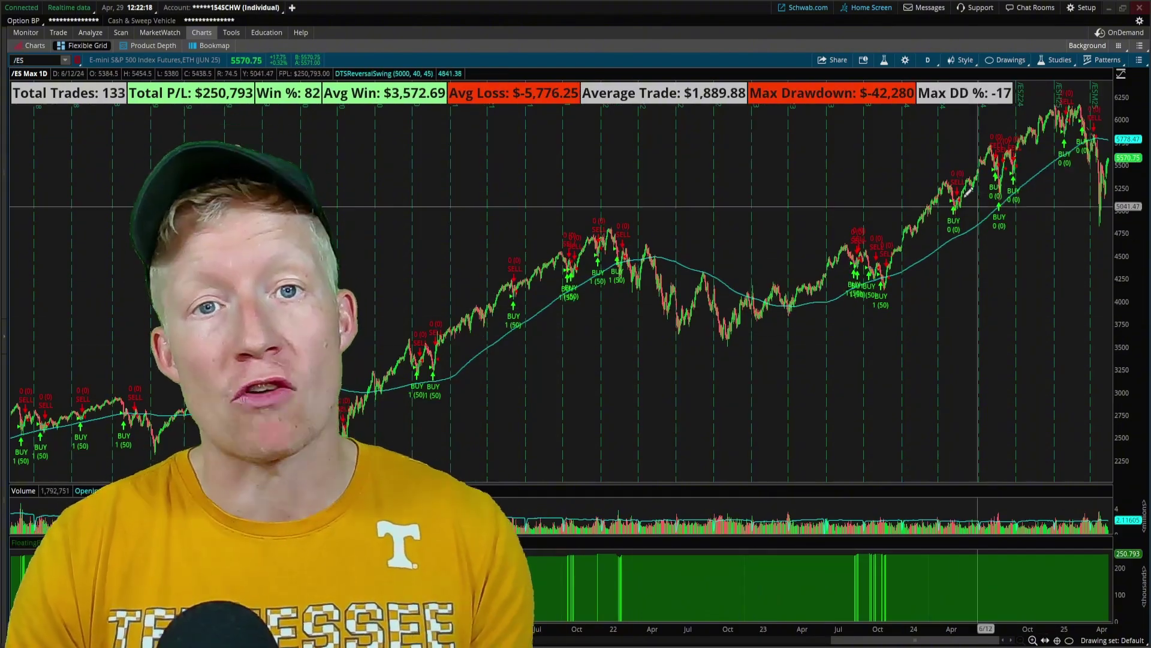
Step: Remove the DTSReversalSwing strategy from the /ES chart's added studies and strategies
click(1057, 60)
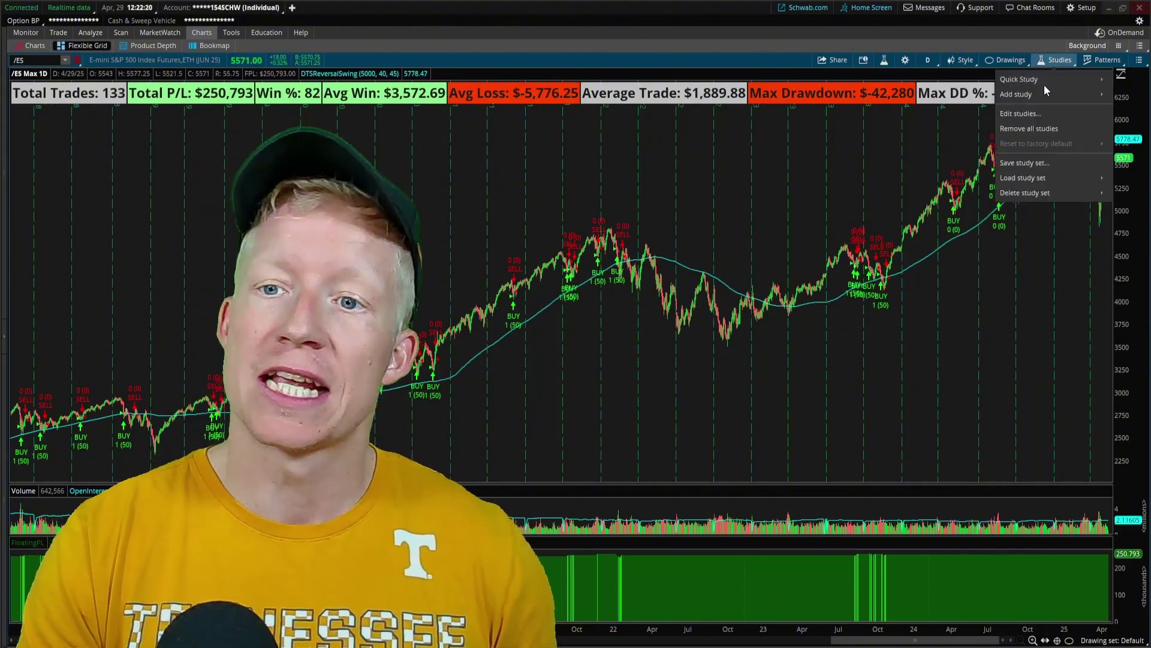
click(1031, 114)
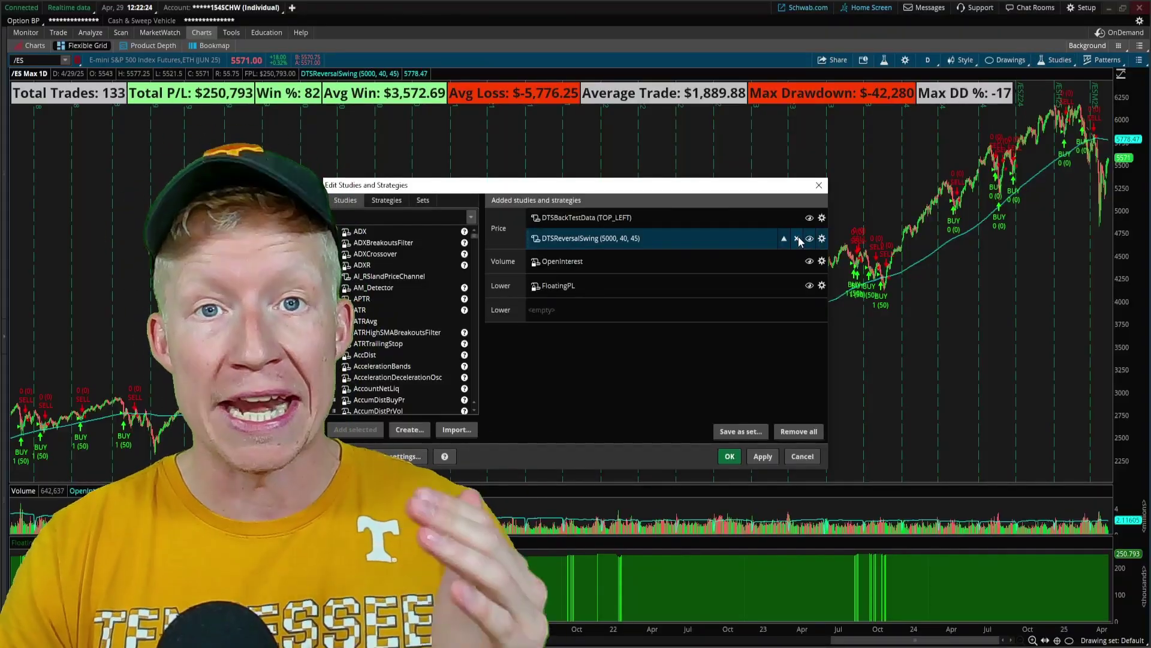
click(797, 239)
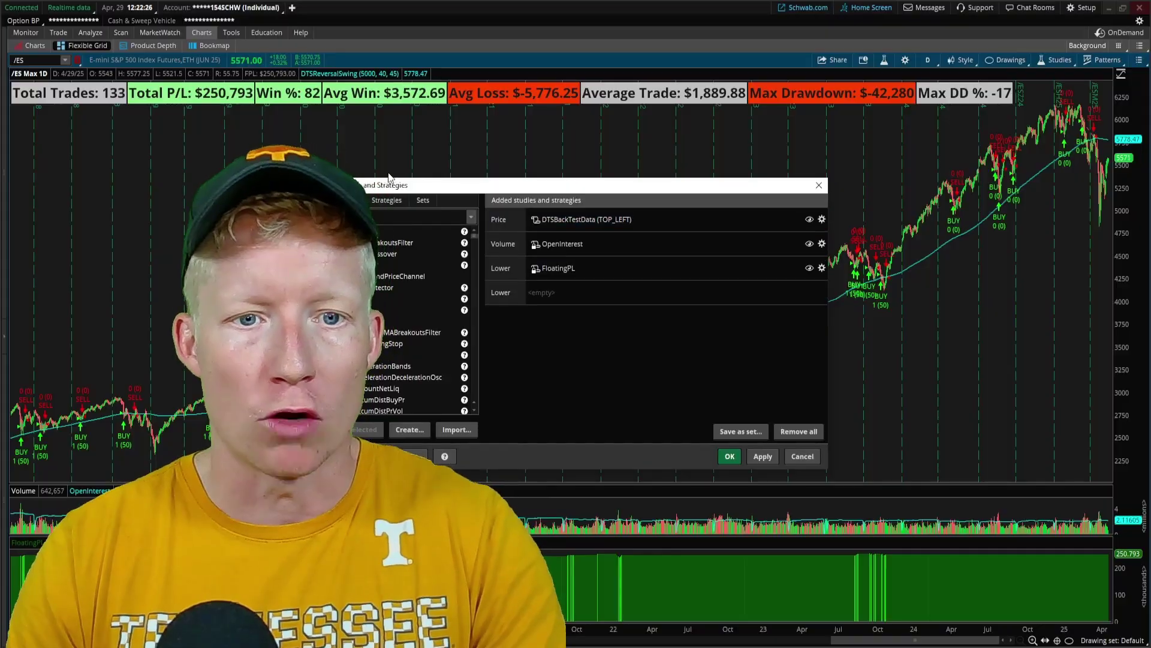
Step: Search the strategies for "takashi", add DTSTakashi to the chart and apply it
click(382, 216)
text(takashi)
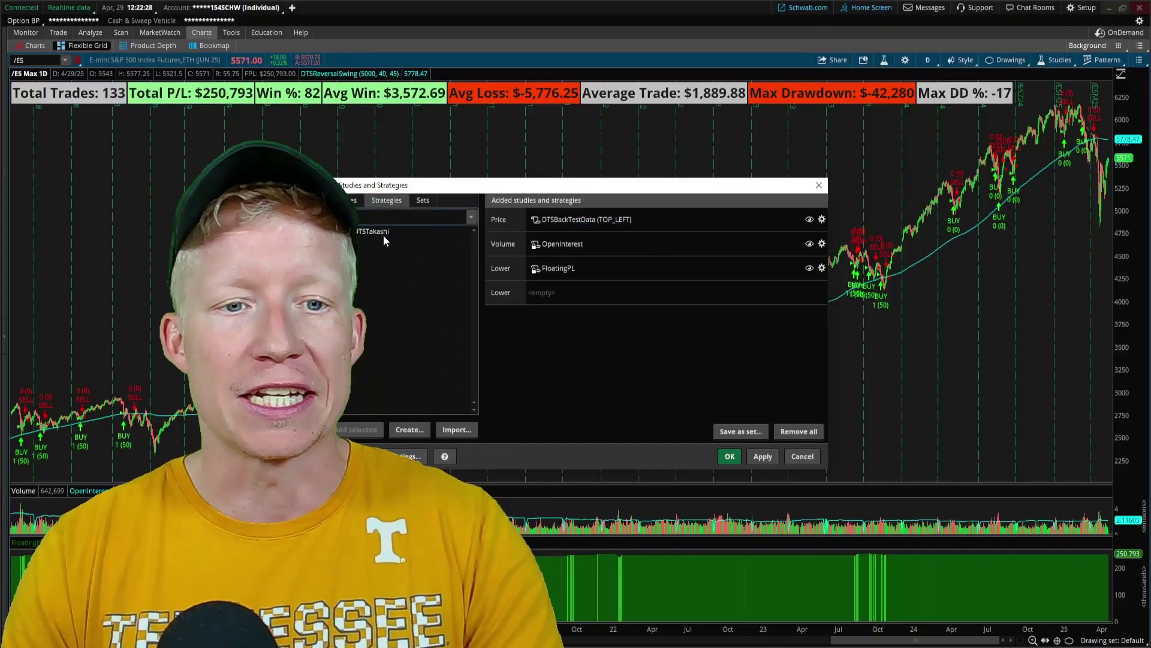
double_click(383, 235)
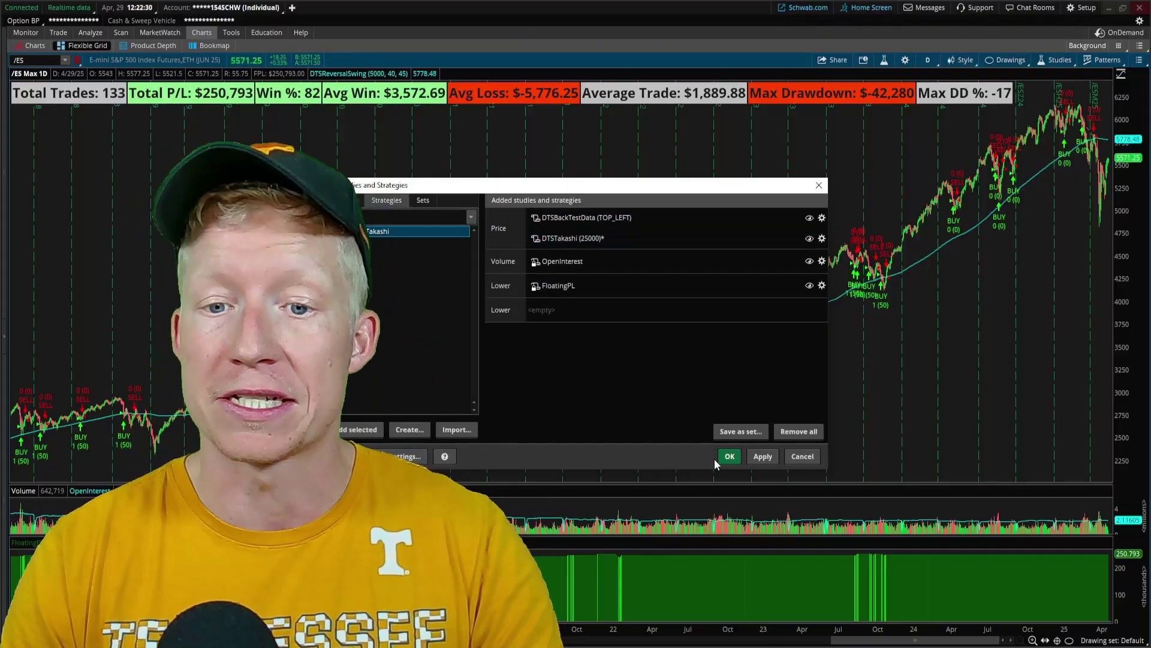
click(761, 459)
click(732, 455)
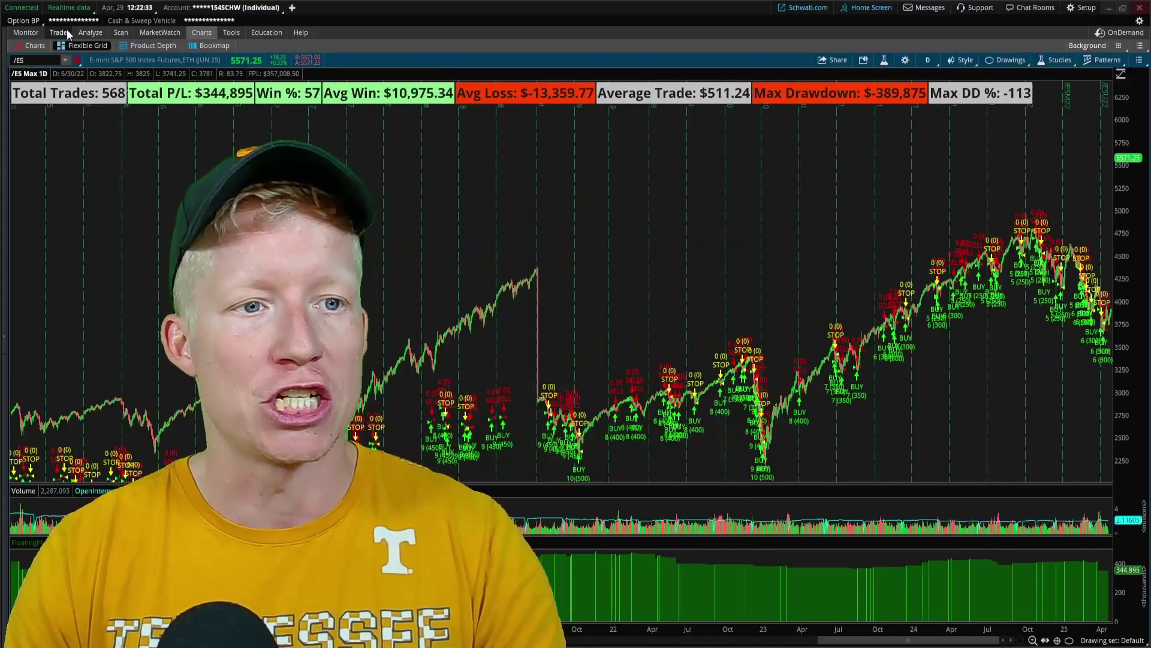
Step: Expand the 29 APR 25 expiration in SPY's option chain and send the 553 call to the linked chart
click(126, 32)
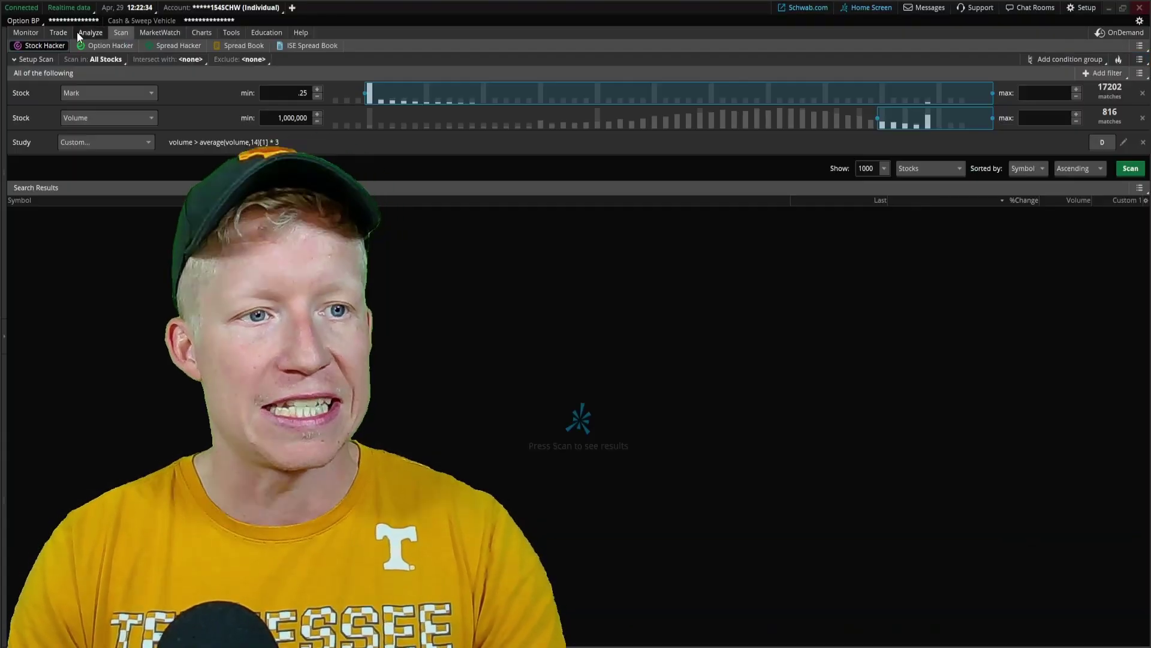
click(57, 32)
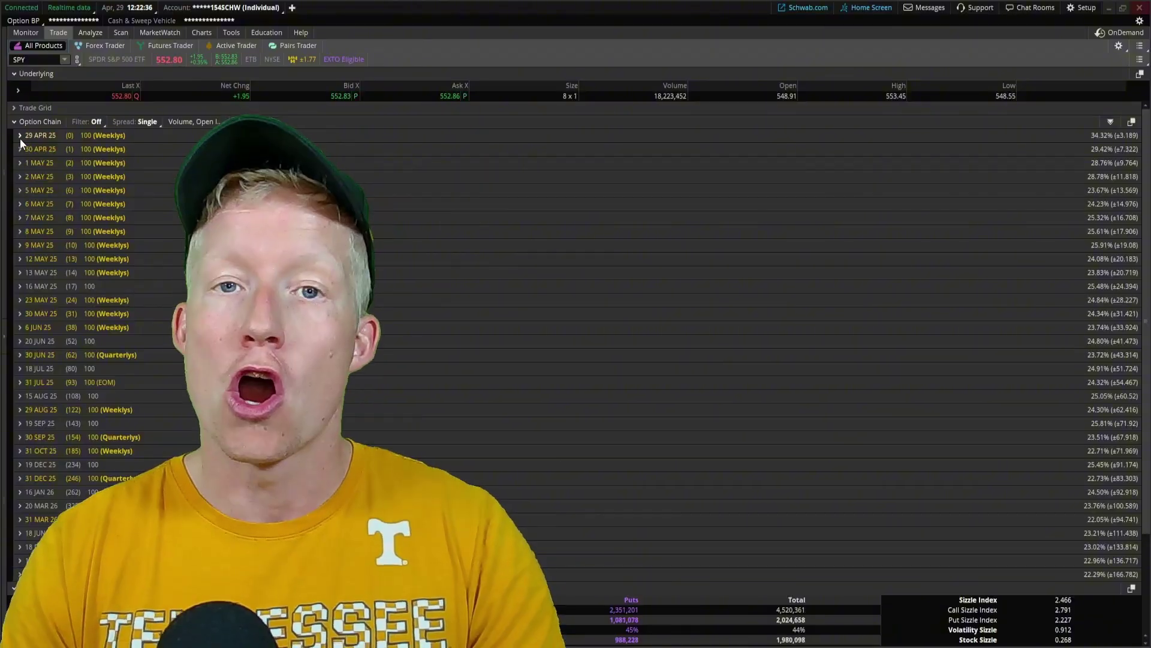
click(20, 138)
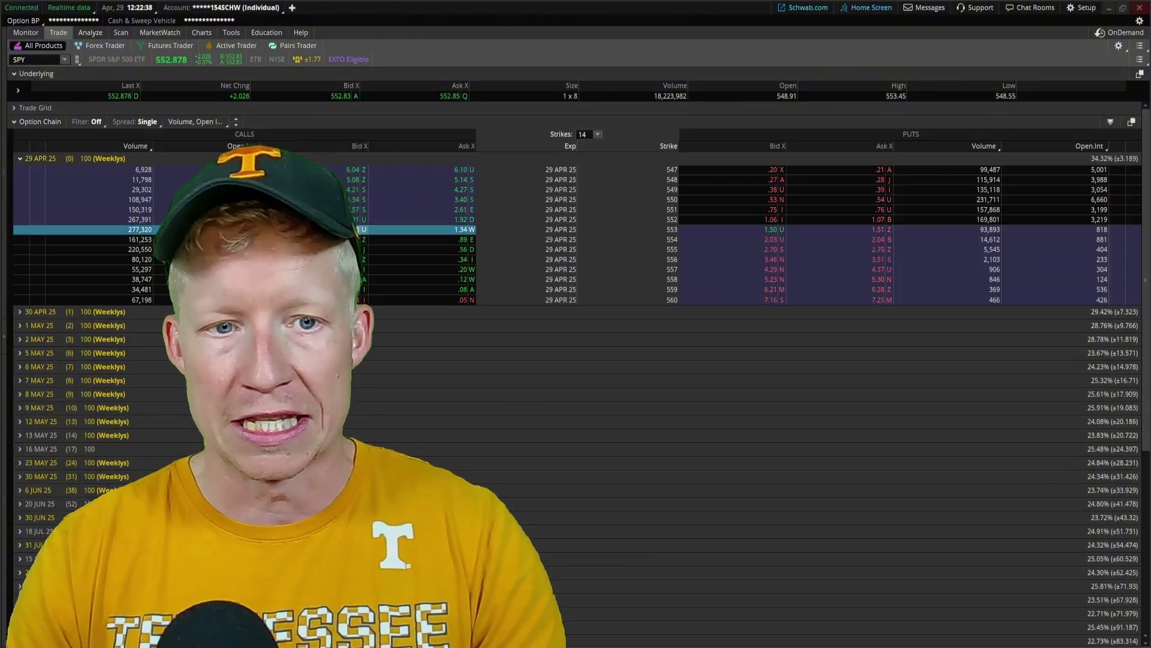
right_click(319, 230)
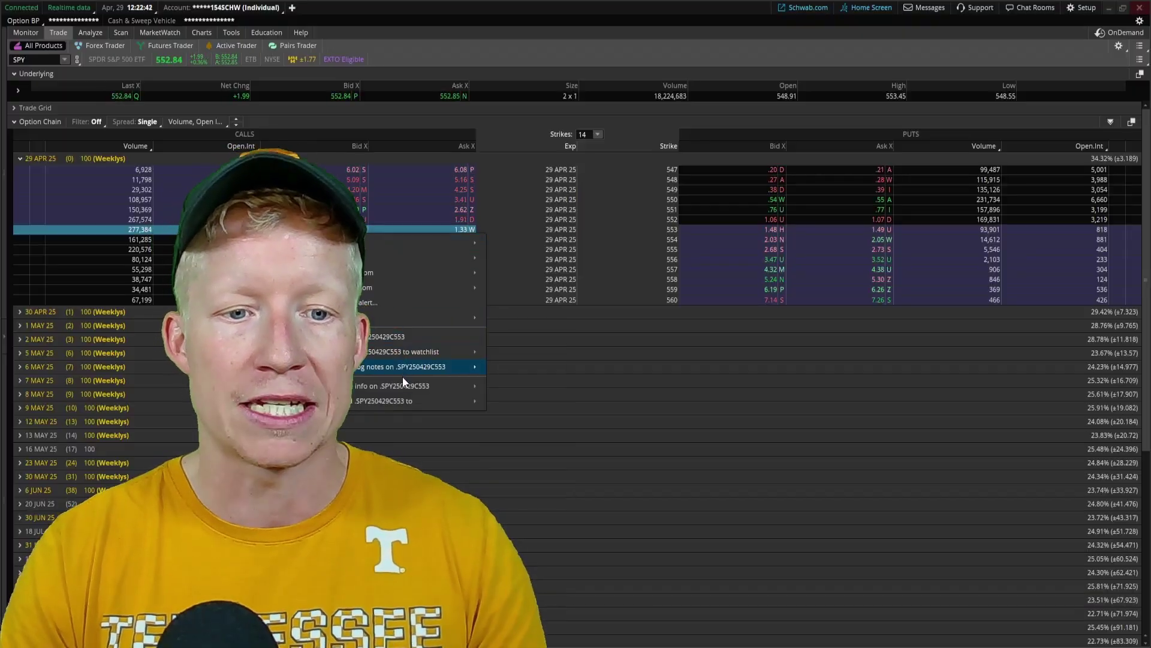
mouse_move(406, 402)
click(520, 402)
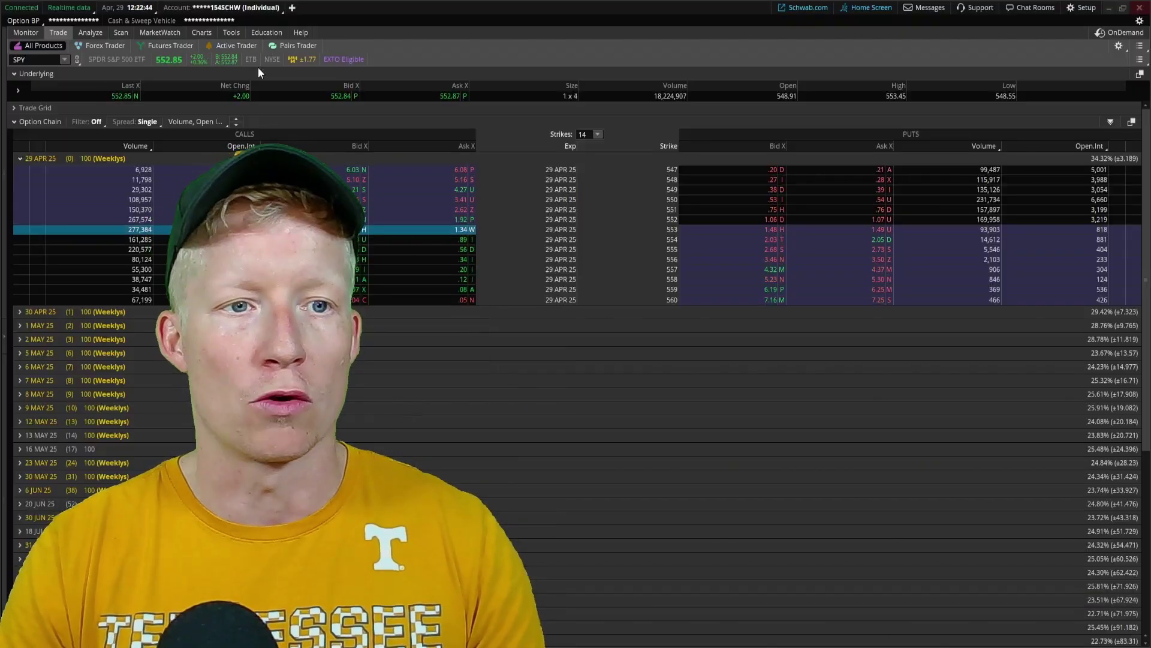
Step: Show the SPY 553 call chart with a 30 D : 2m time frame and examine its most recent trades
click(200, 33)
click(927, 58)
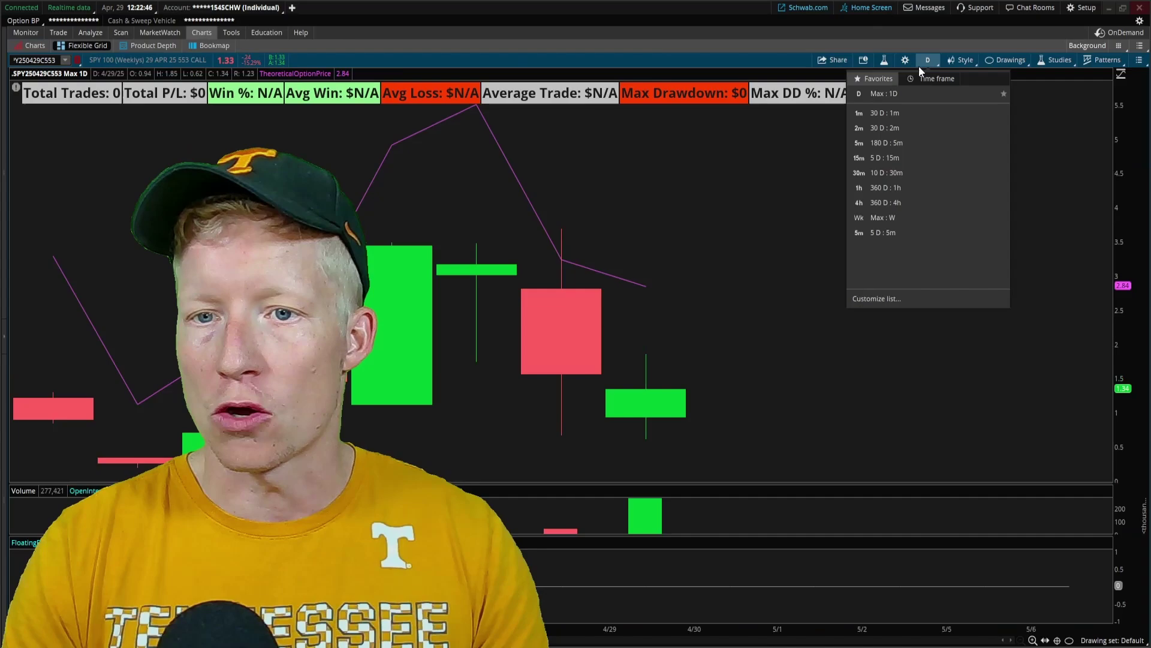
click(879, 130)
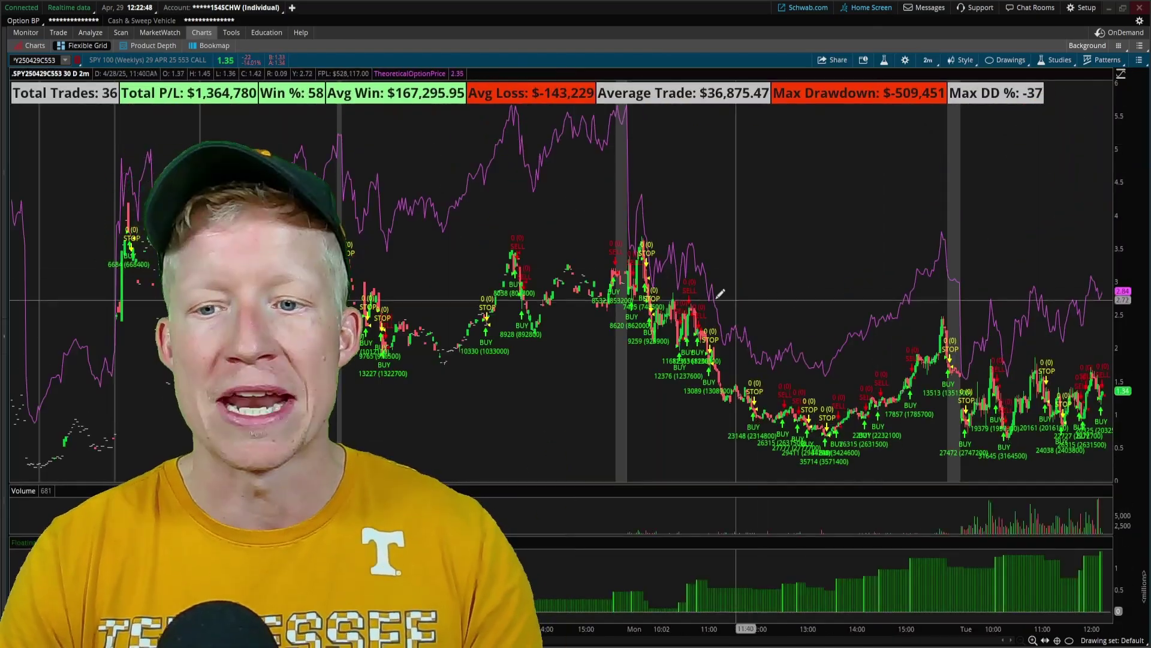
scroll(840, 291, up, 3)
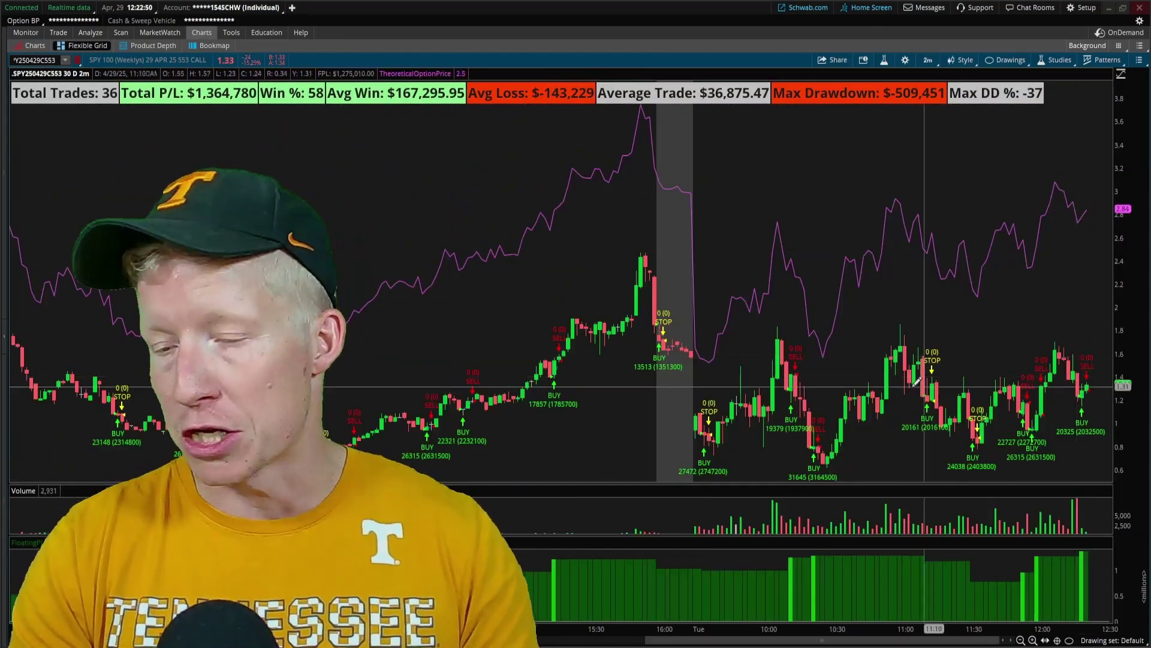
scroll(712, 380, up, 3)
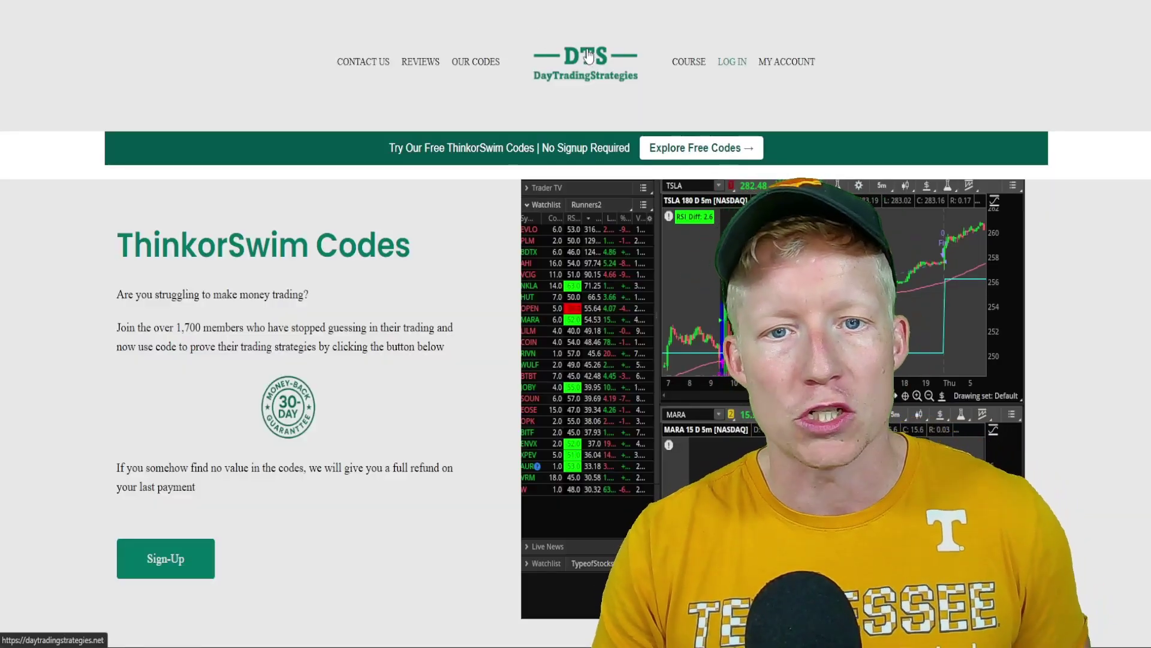
click(722, 147)
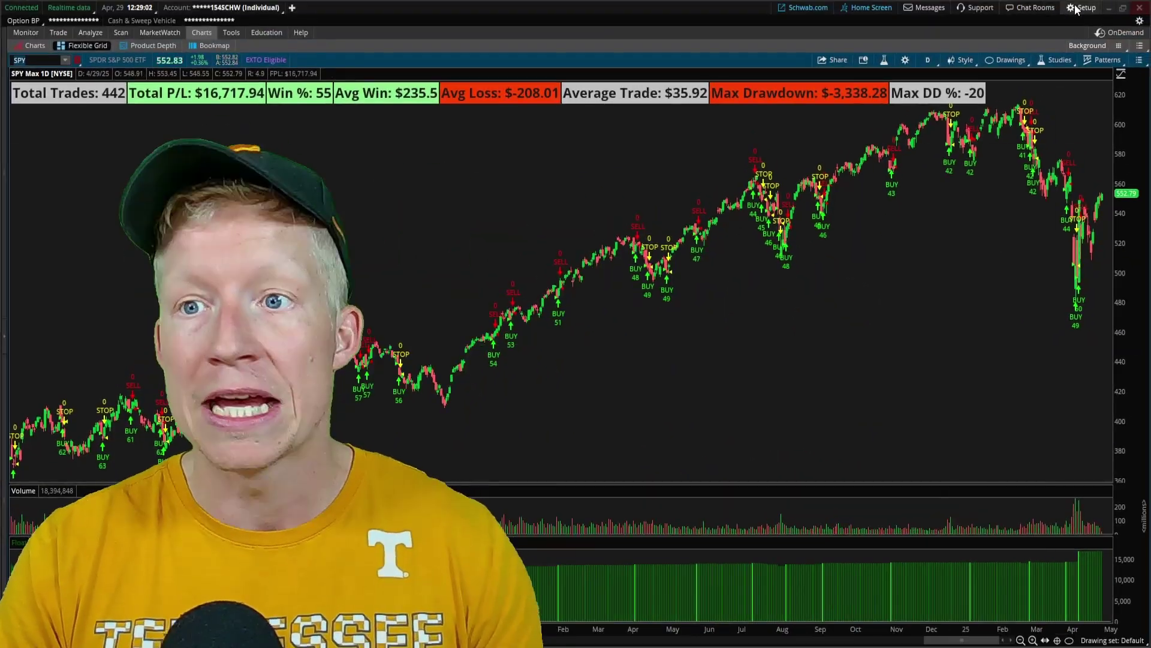
click(1083, 7)
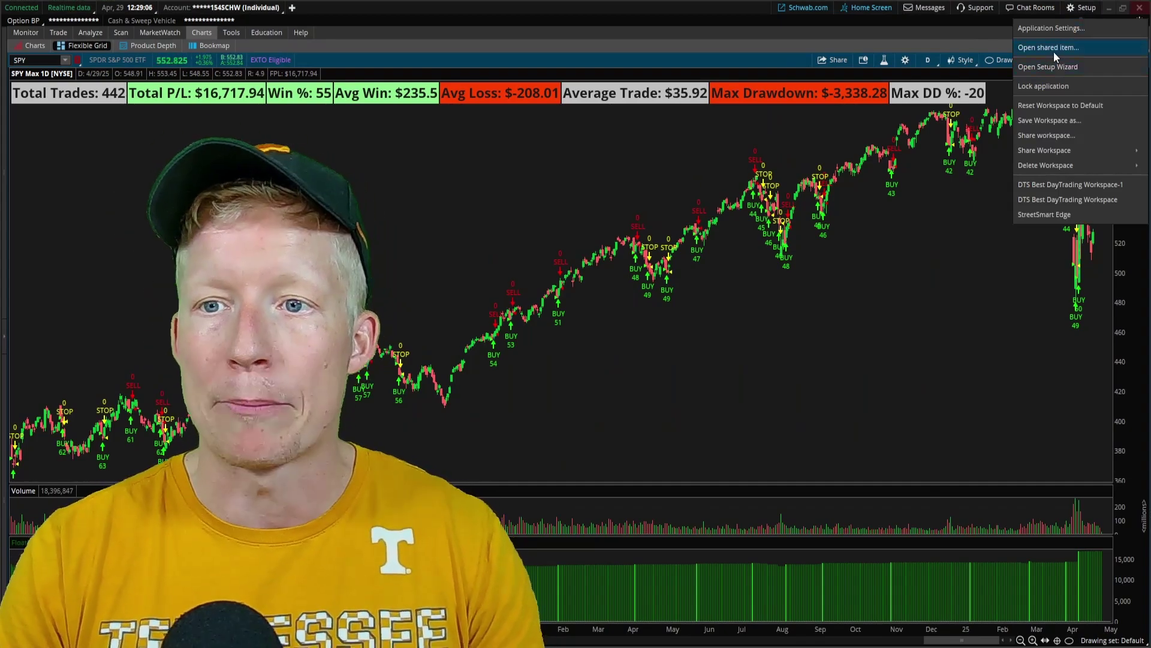
click(1053, 51)
text(http://tos.mx/pyeyhUH)
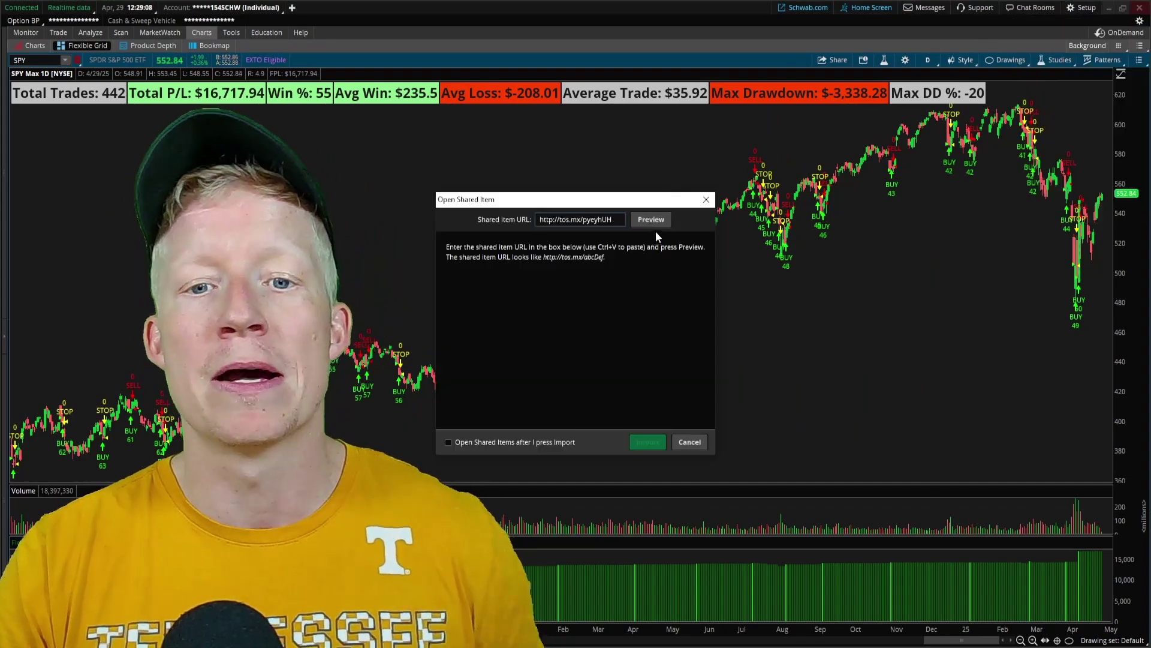
click(655, 219)
click(658, 443)
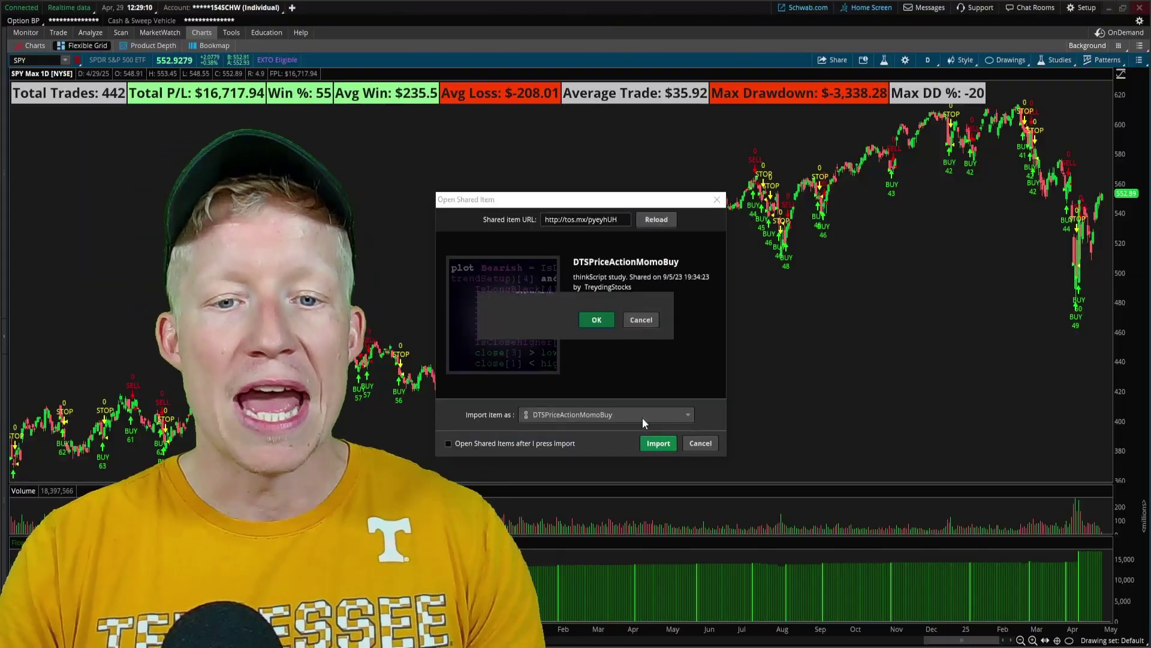
click(603, 357)
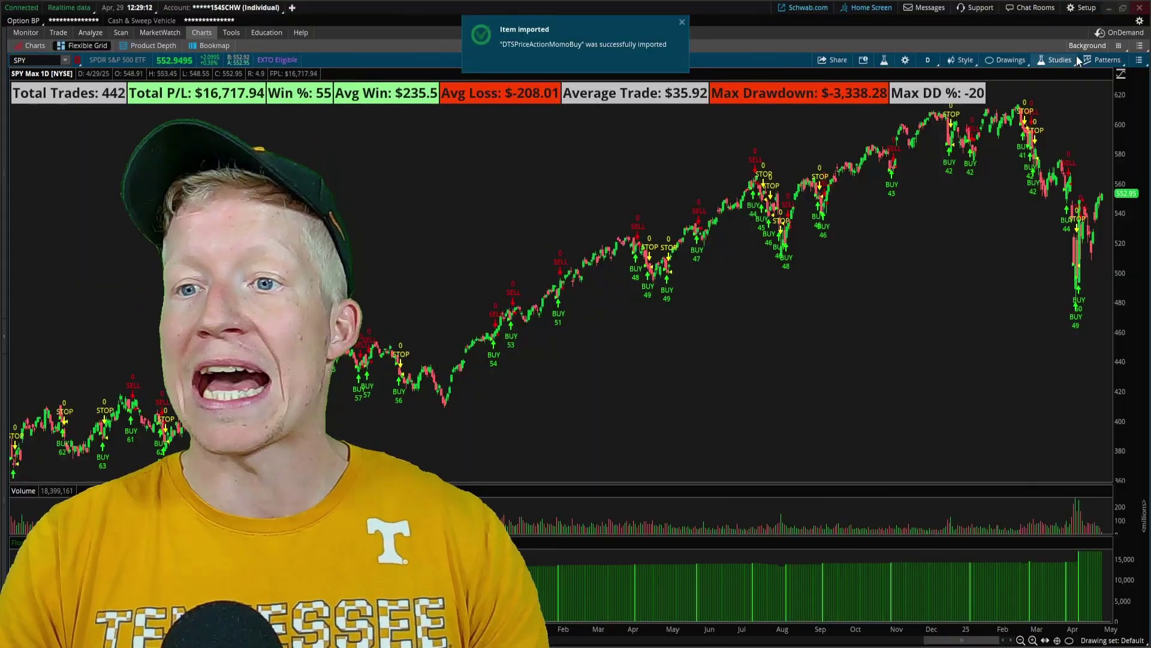
Step: Search the studies for "dtspri", add DTSPriceActionMomoBuy to the SPY chart's price section and apply it
click(1056, 60)
click(1024, 112)
scroll(419, 312, down, 10)
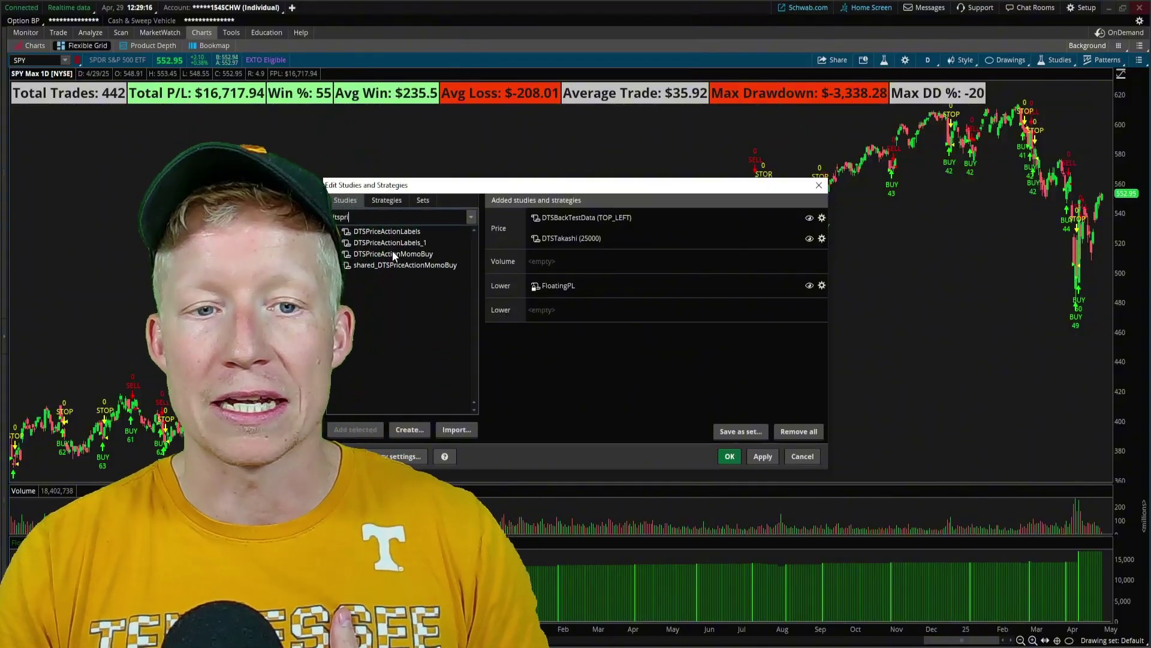
double_click(394, 253)
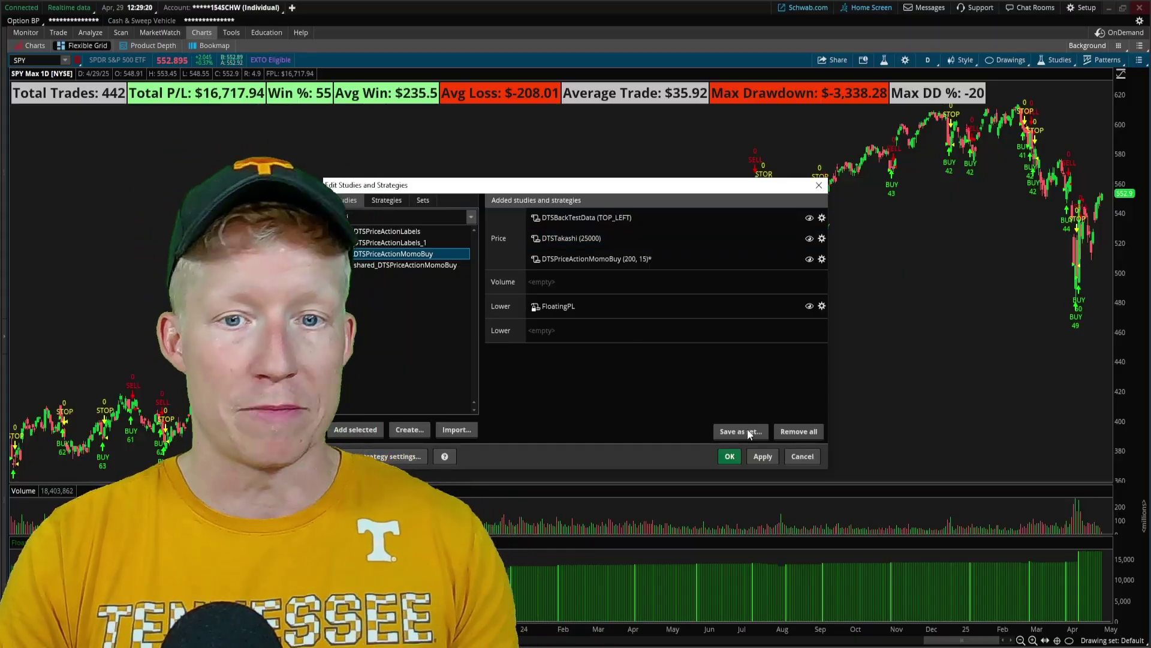
click(760, 461)
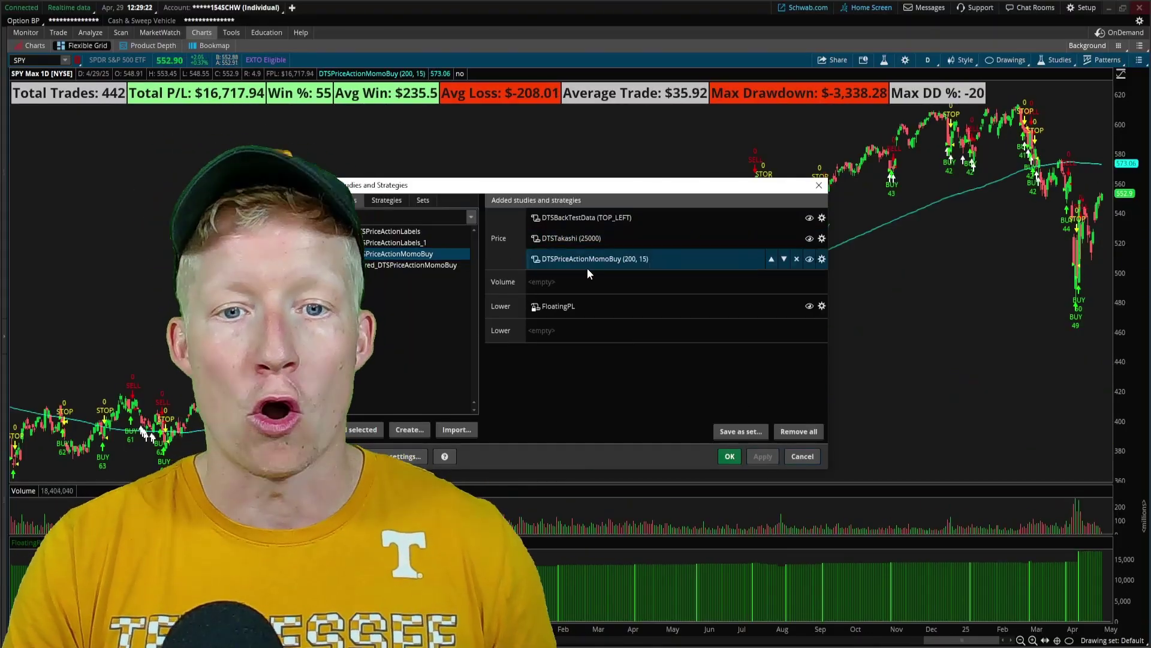
Step: View the thinkScript code of DTSPriceActionMomoBuy, and close the script and the studies editor without changes
click(535, 258)
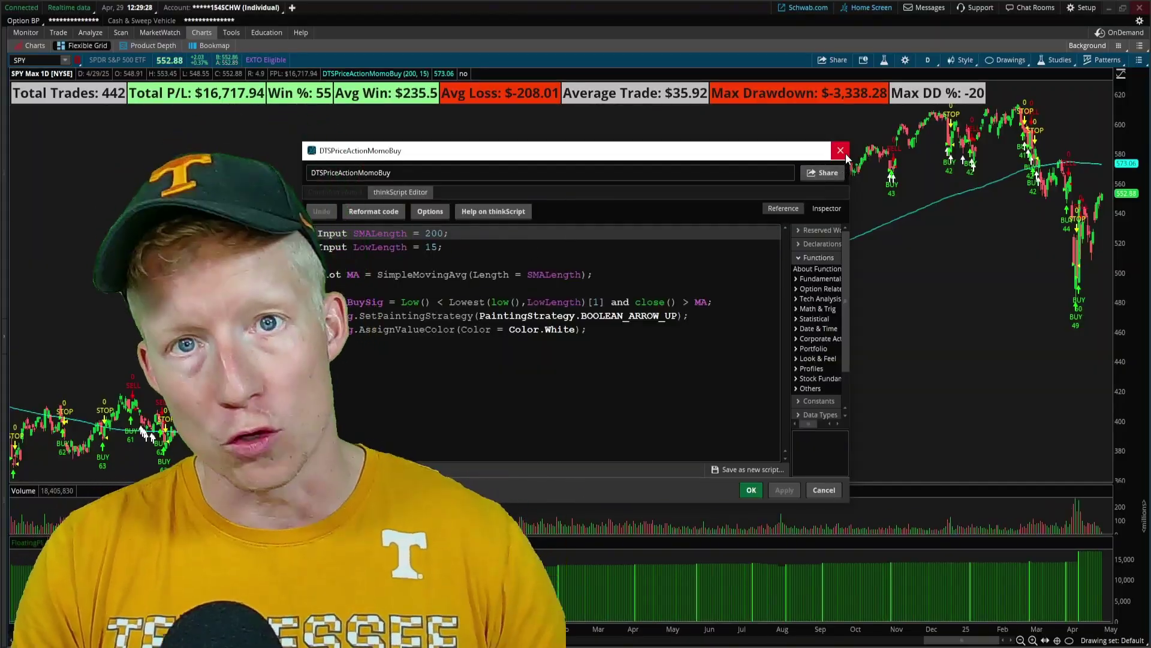
click(845, 156)
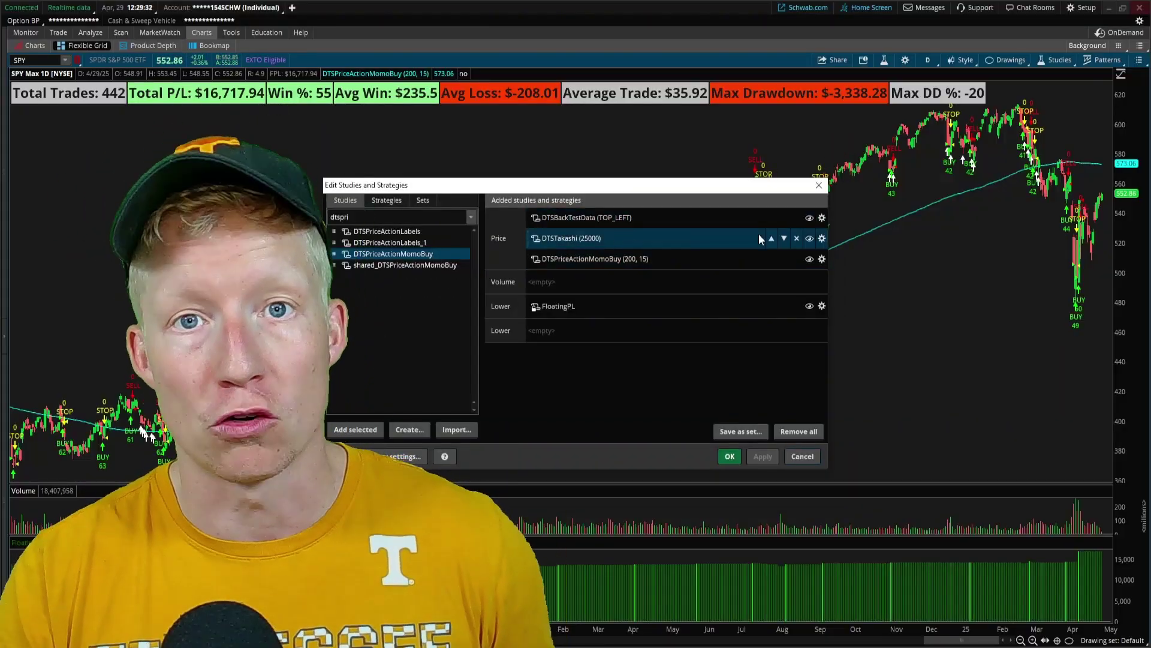
click(819, 187)
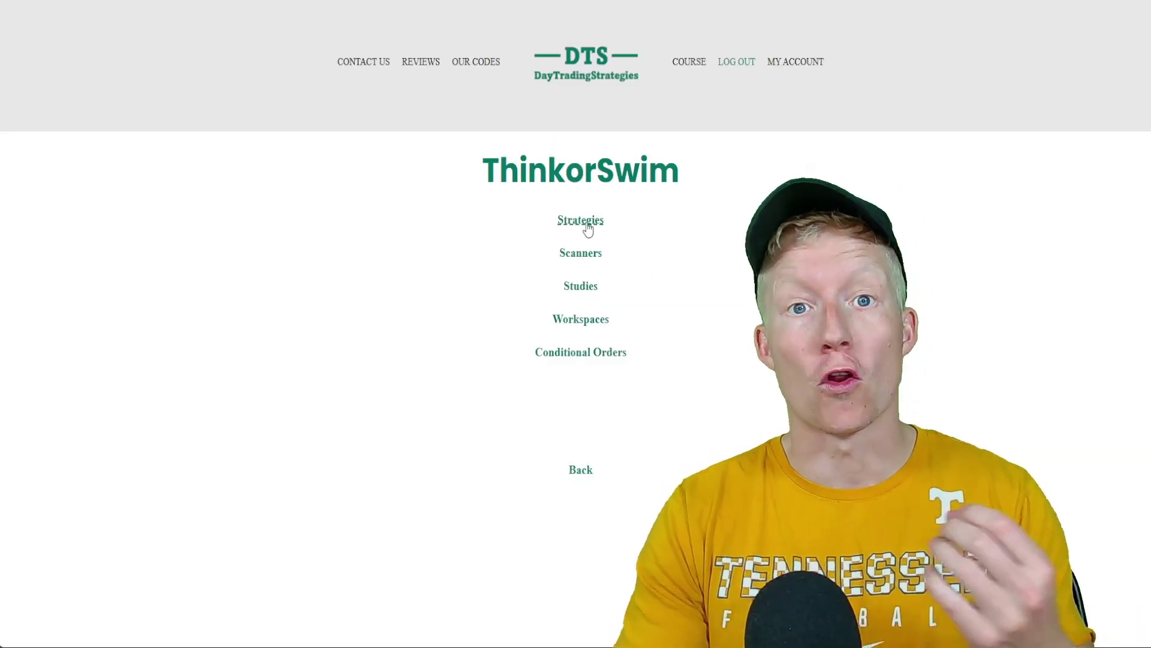
Step: Open the list of thinkorswim swing trading strategies on the DayTradingStrategies site and look through it
click(586, 223)
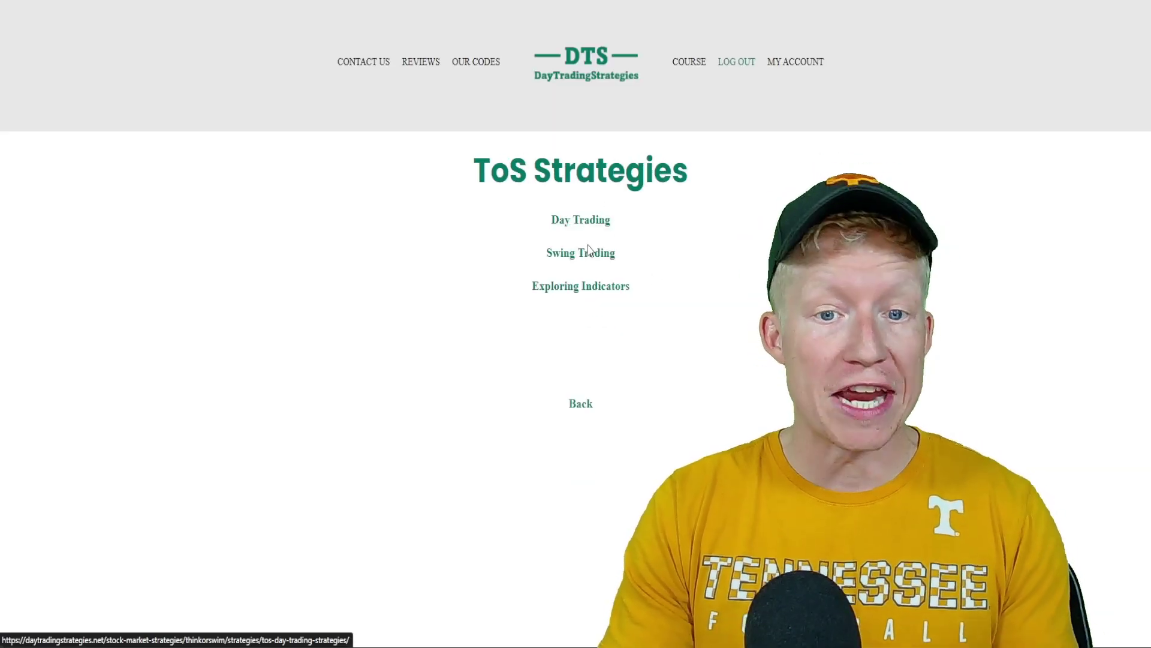
click(589, 262)
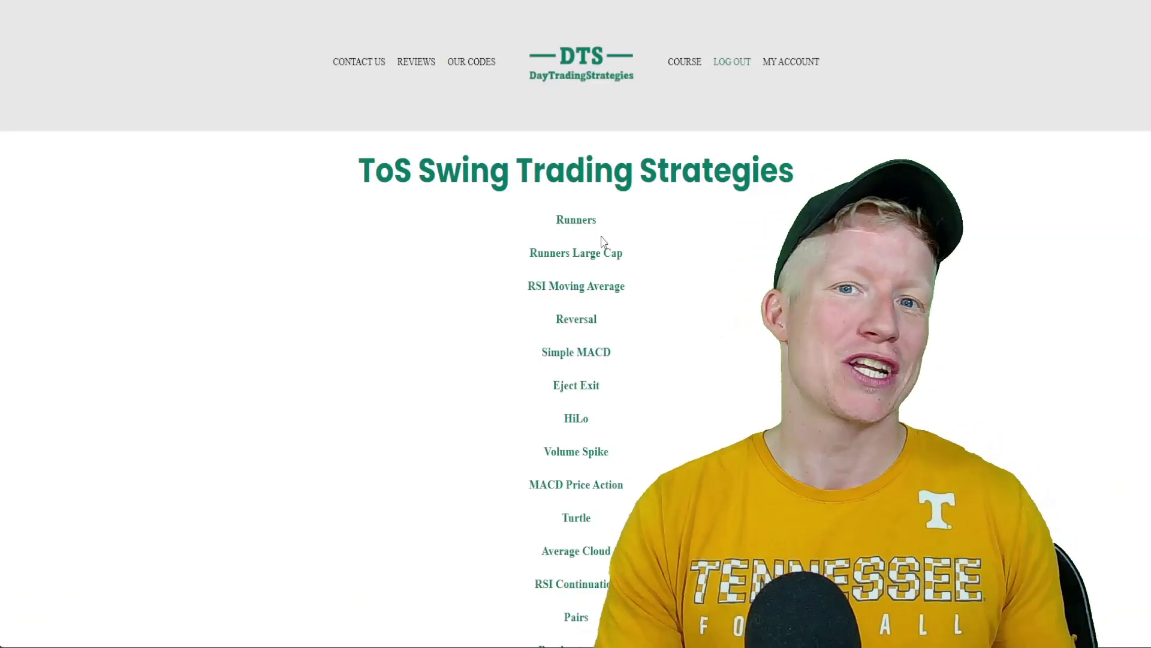
scroll(688, 289, down, 6)
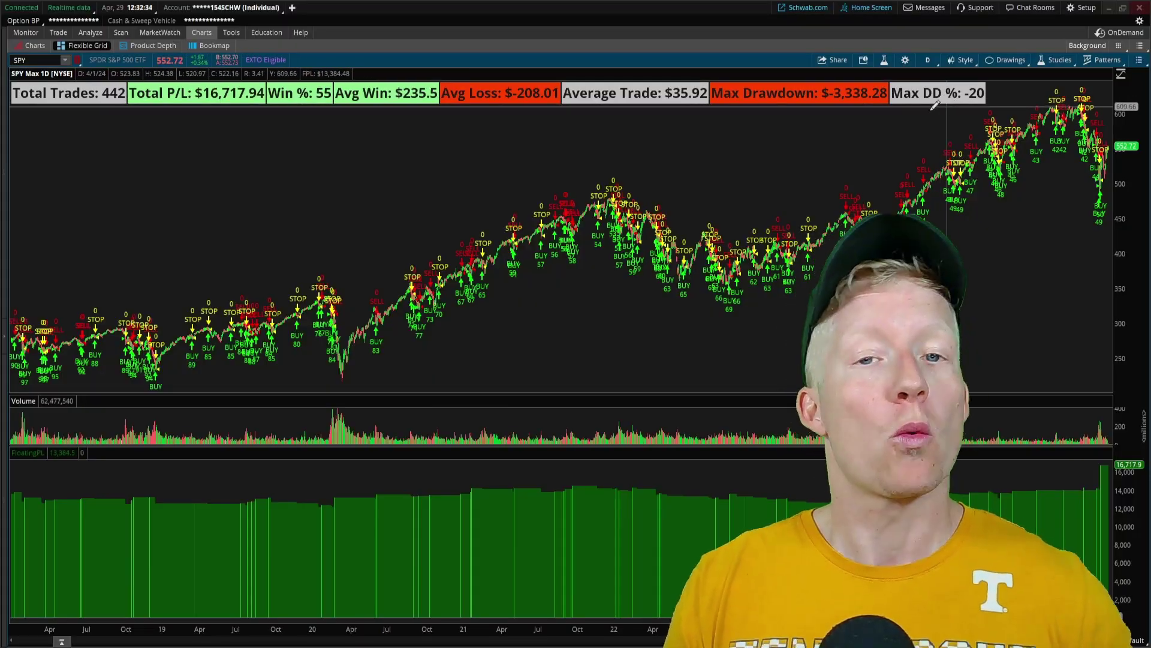
Step: Examine the SPY Max 1D backtest's trades and floating P/L back to the mid-1990s, and return to the most recent bars
scroll(561, 240, up, 10)
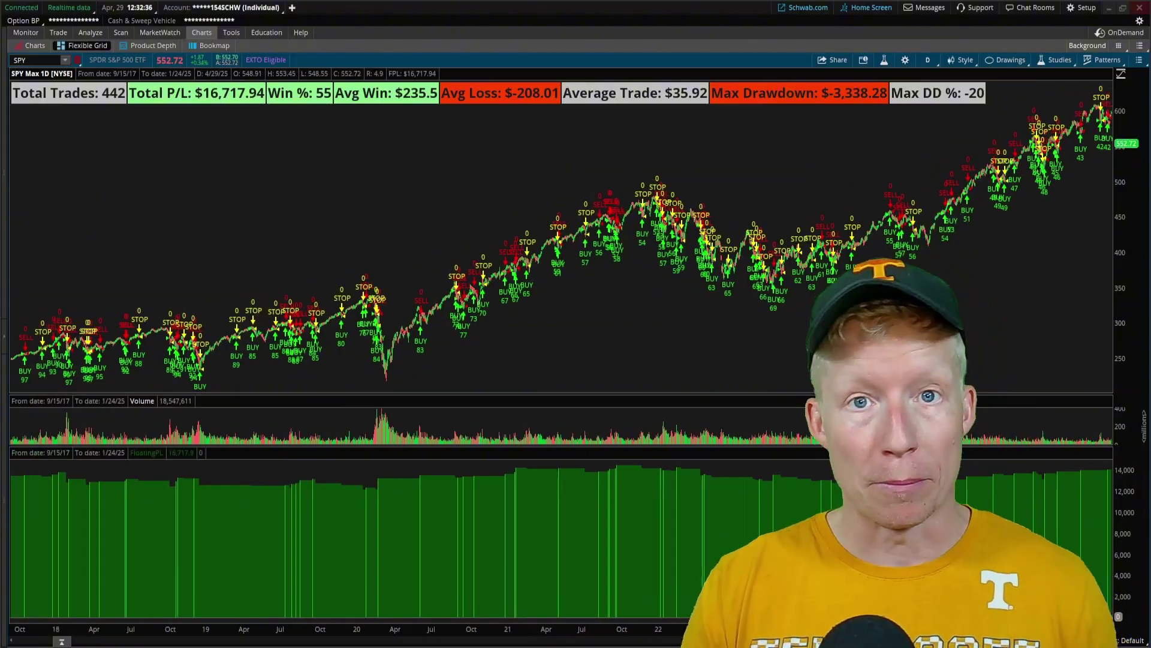
scroll(585, 608, up, 10)
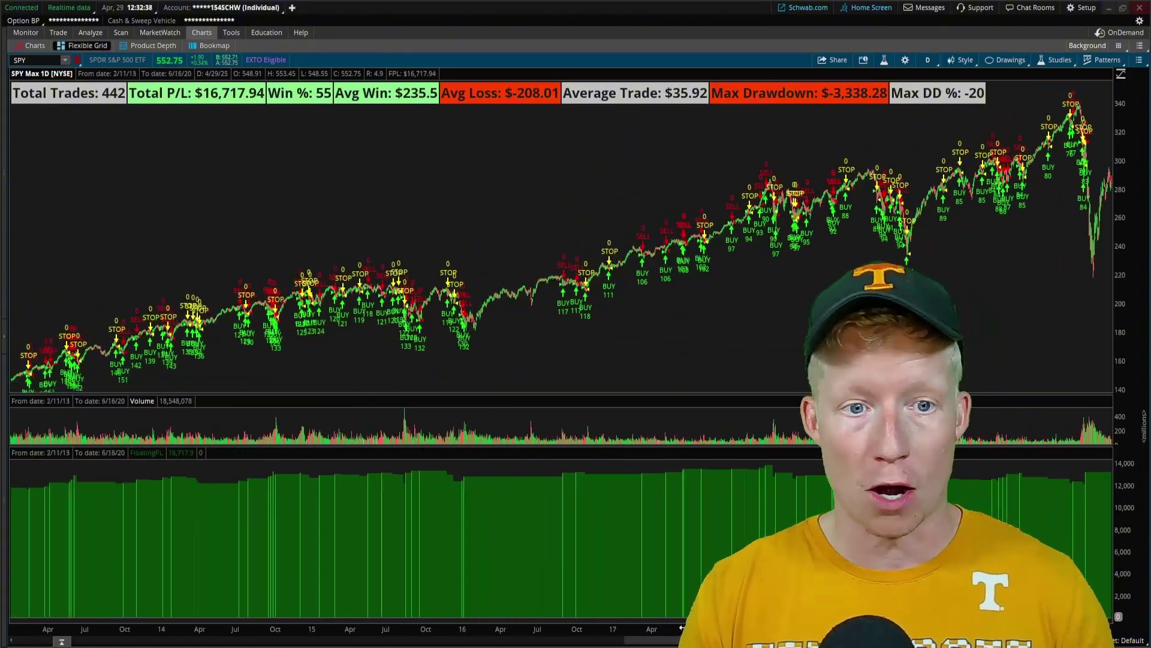
scroll(584, 607, up, 10)
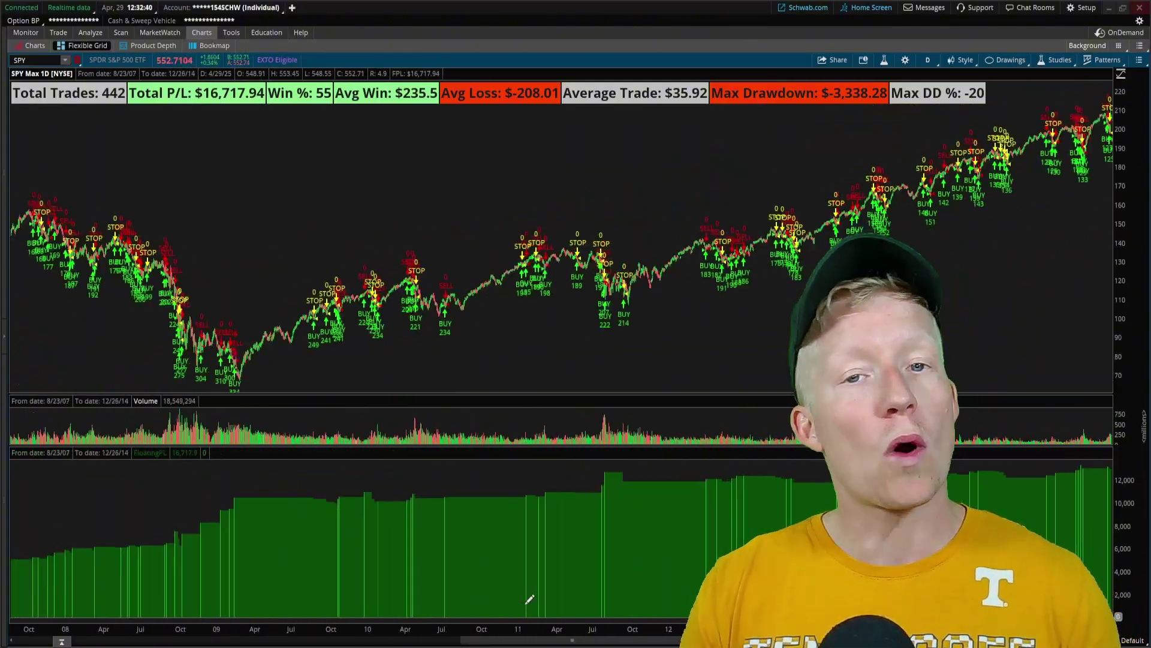
scroll(373, 582, up, 10)
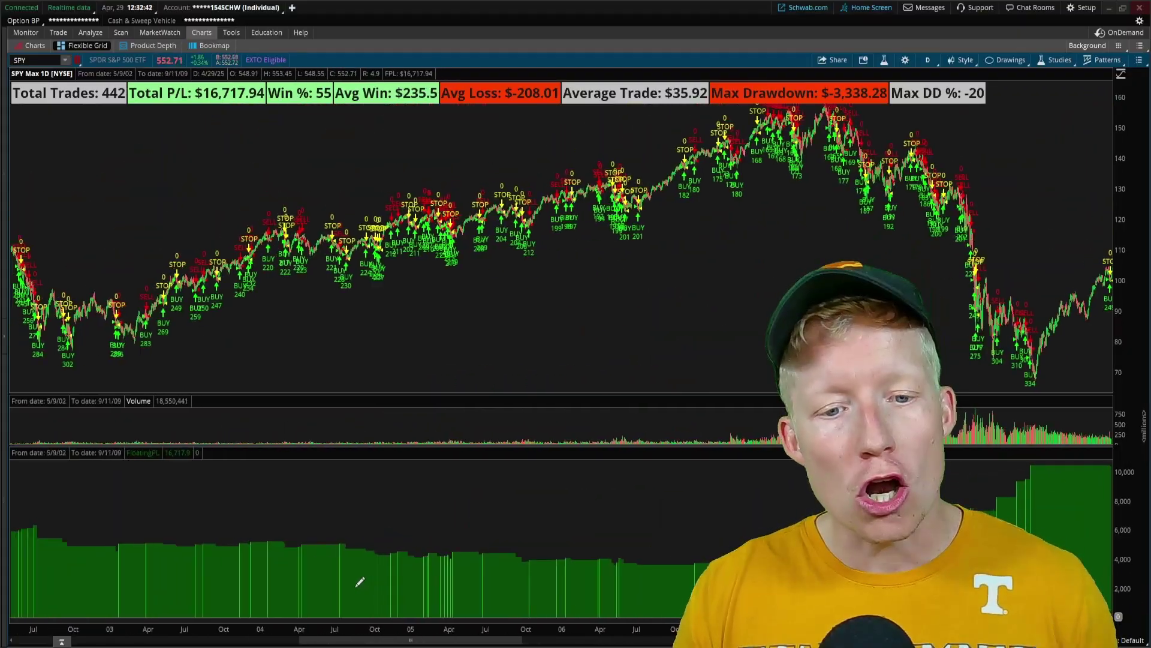
scroll(231, 574, up, 10)
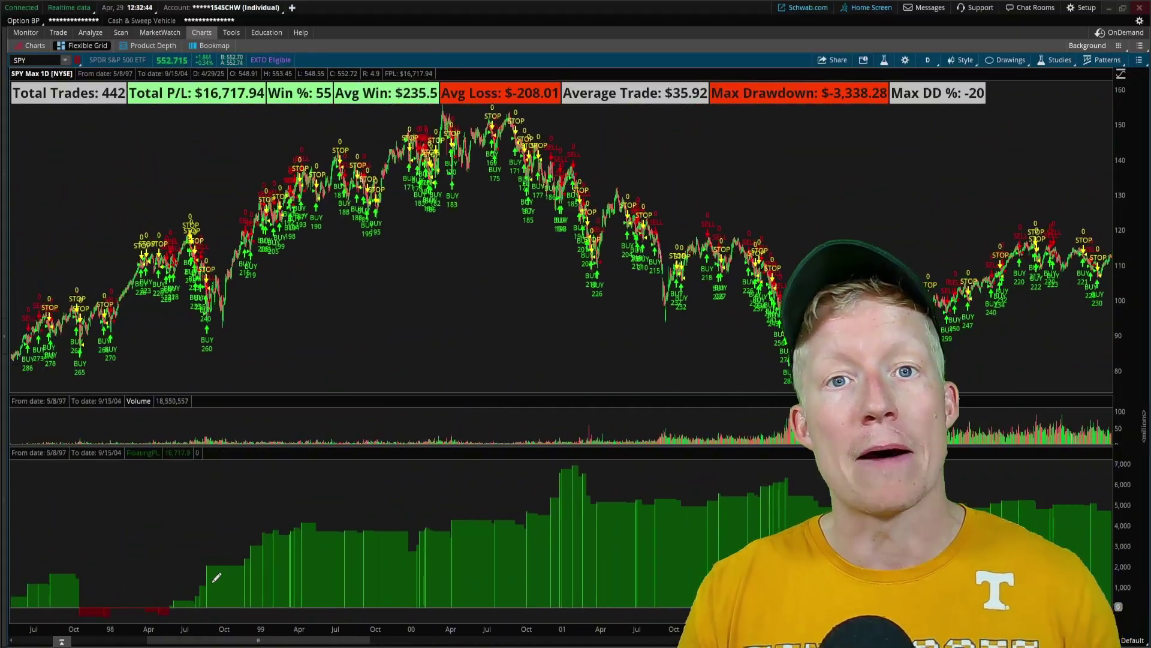
scroll(163, 585, up, 2)
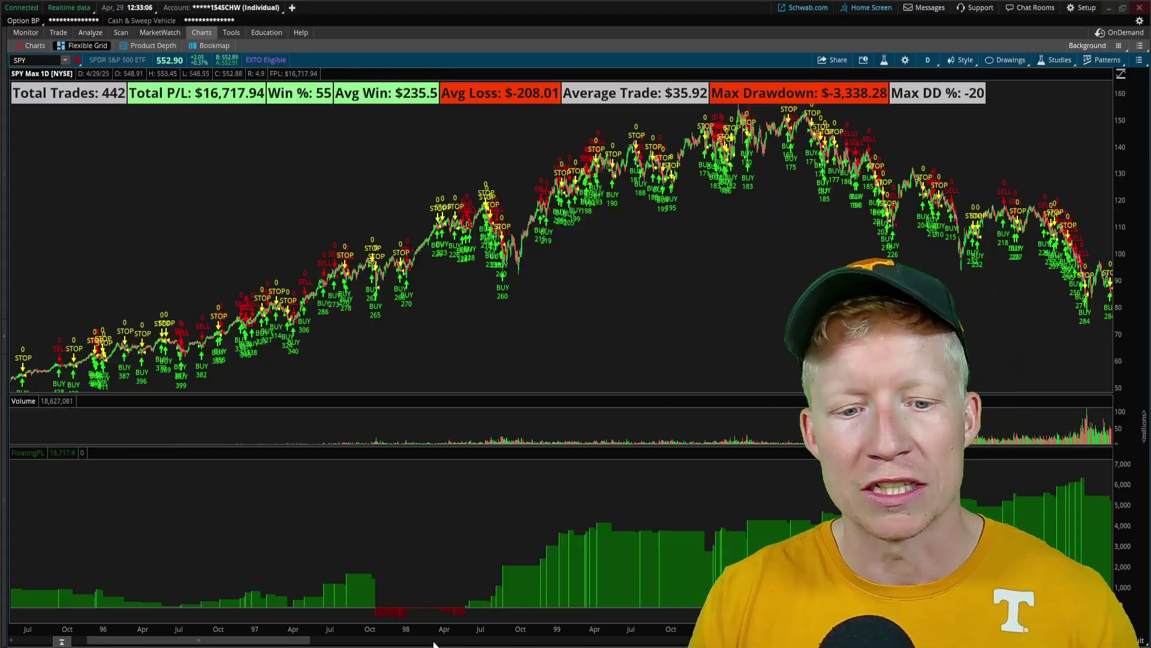
drag(300, 642, 476, 641)
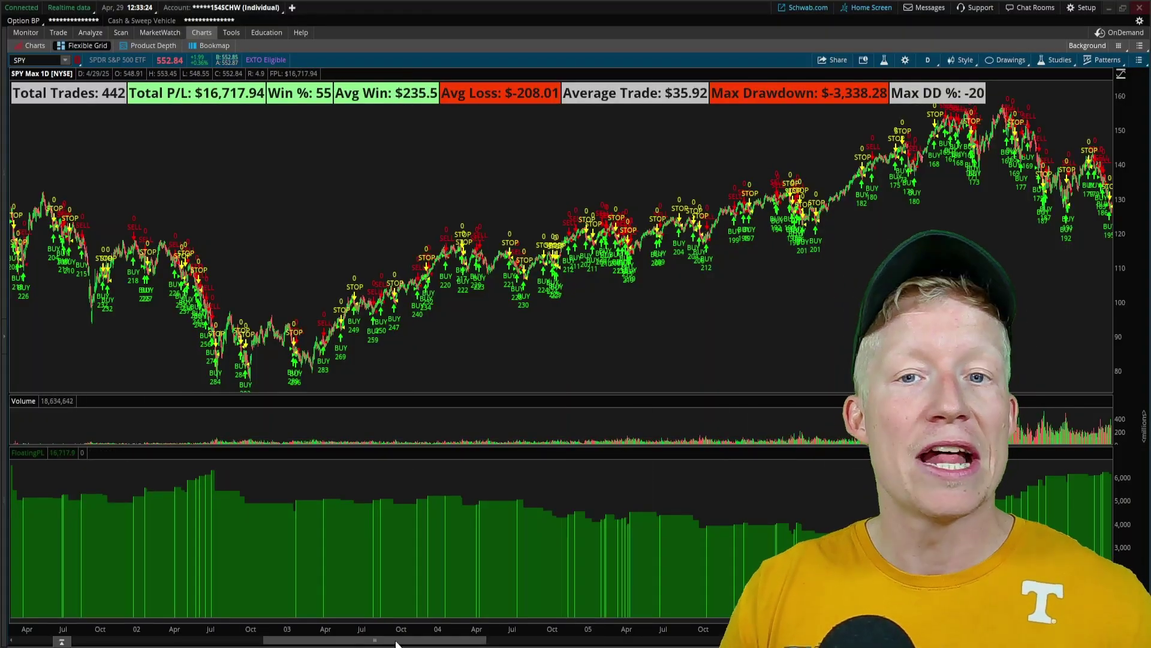
drag(396, 642, 995, 642)
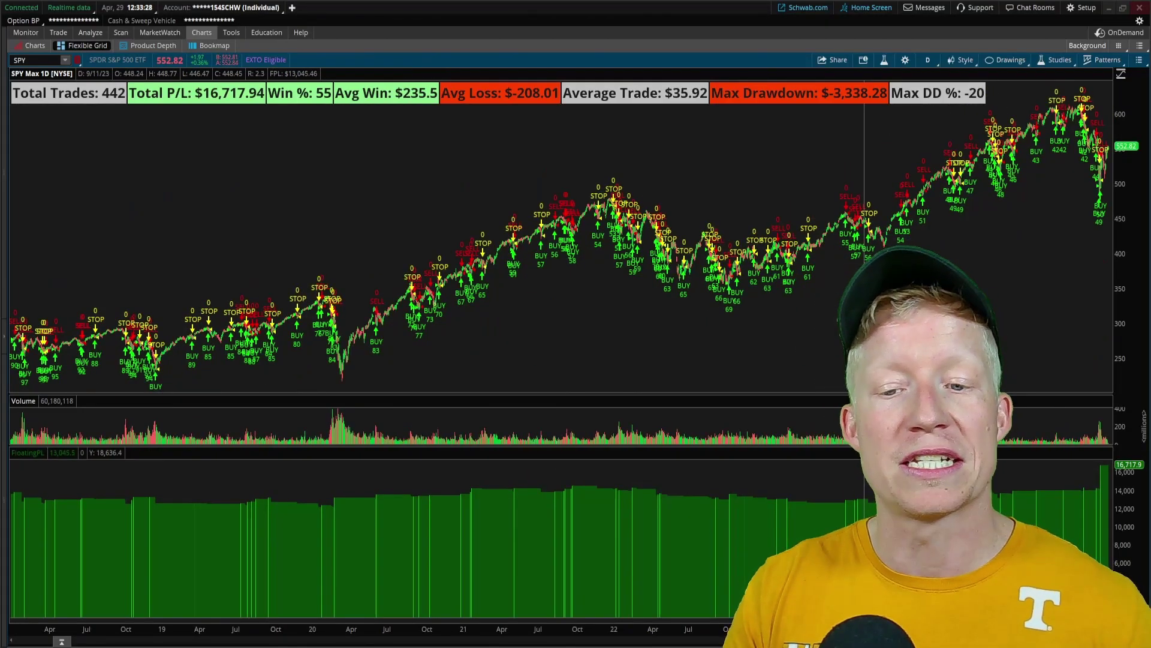
Step: Enlarge the volume pane by shrinking the FloatingPL pane, and examine the strategy trades on the SPY daily chart
drag(899, 447, 900, 557)
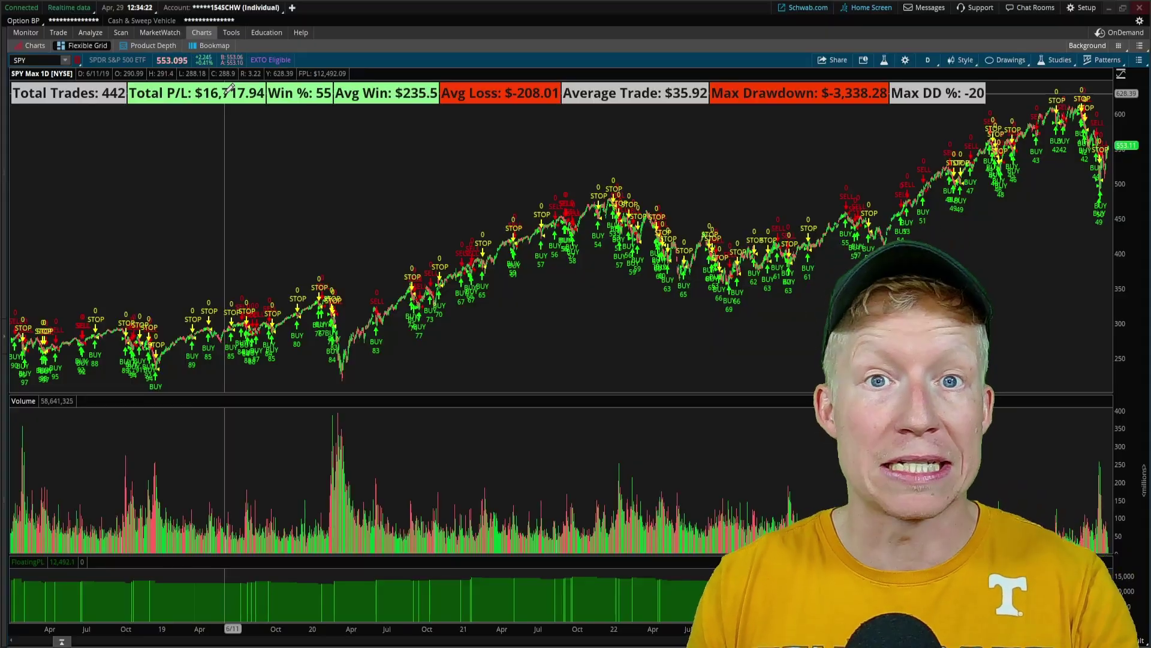
drag(672, 252, 1106, 264)
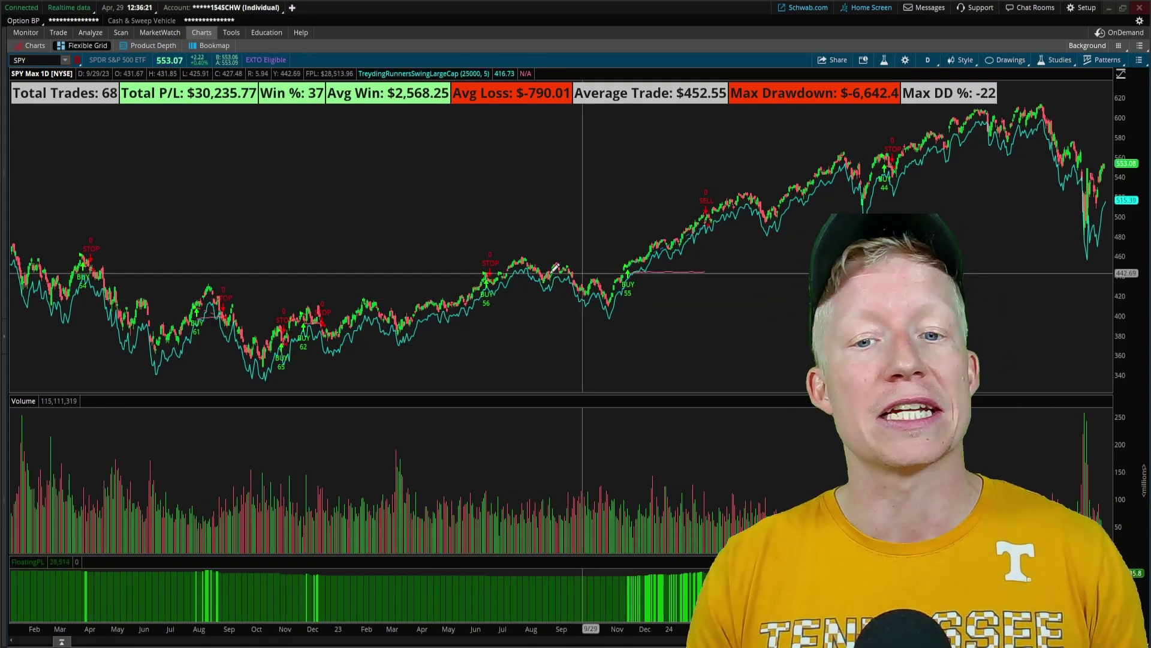
drag(510, 264, 803, 246)
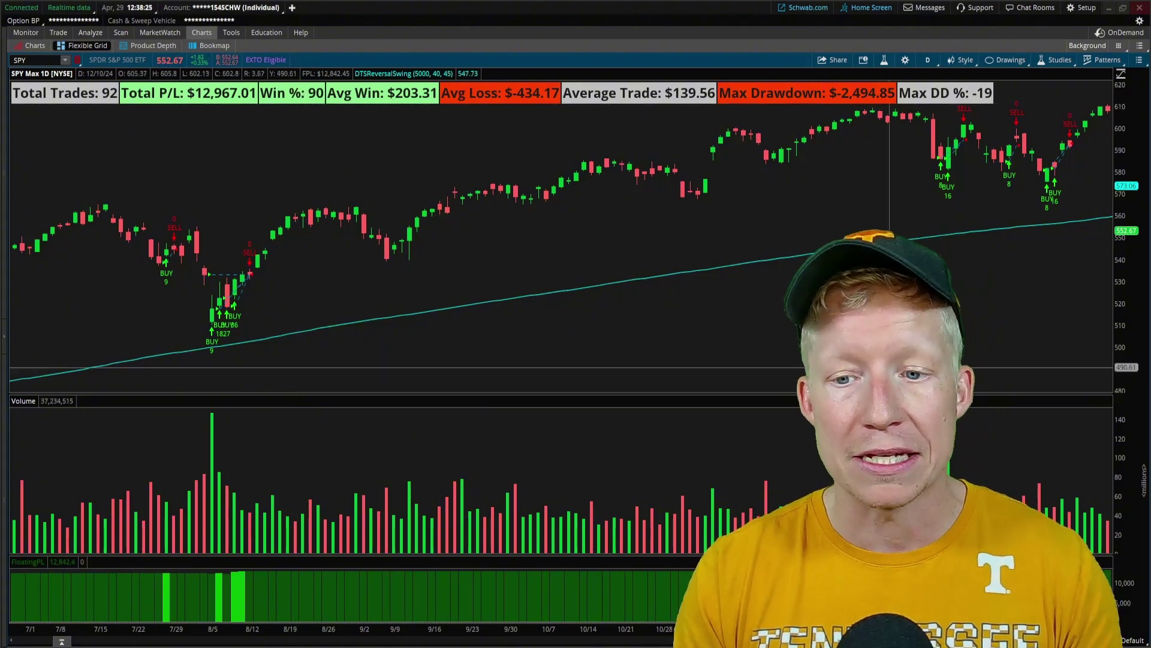
Step: Examine the DTSReversalSwing trades on the SPY daily chart, from the latest ones to the August–October 2023 entries
scroll(744, 150, down, 3)
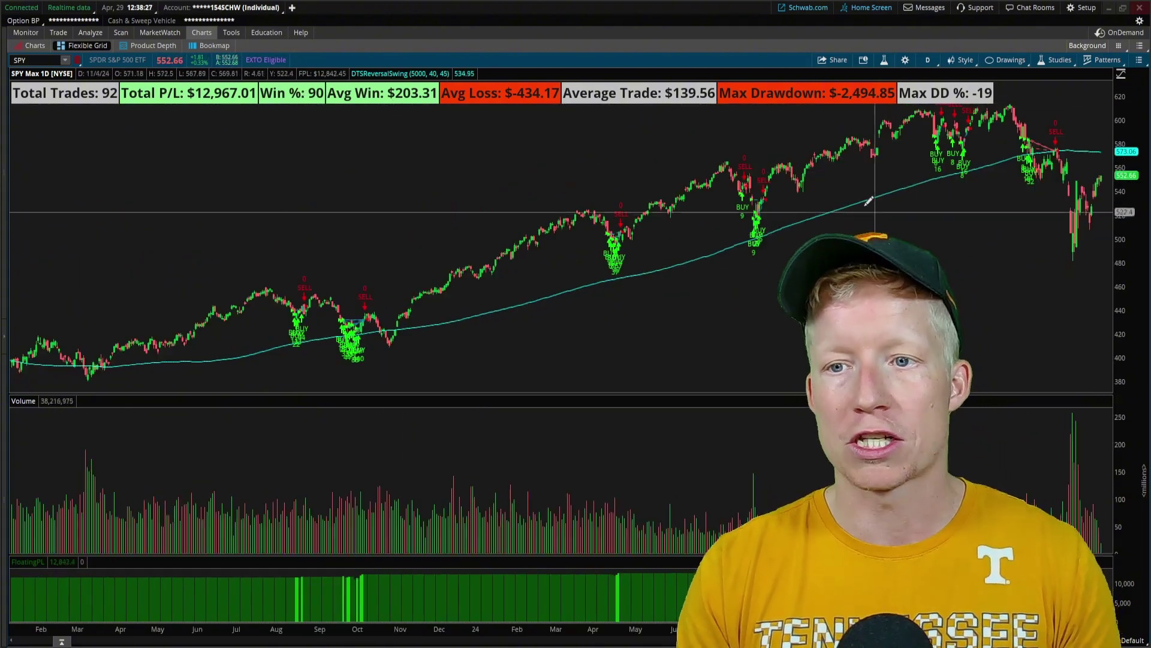
scroll(744, 150, up, 3)
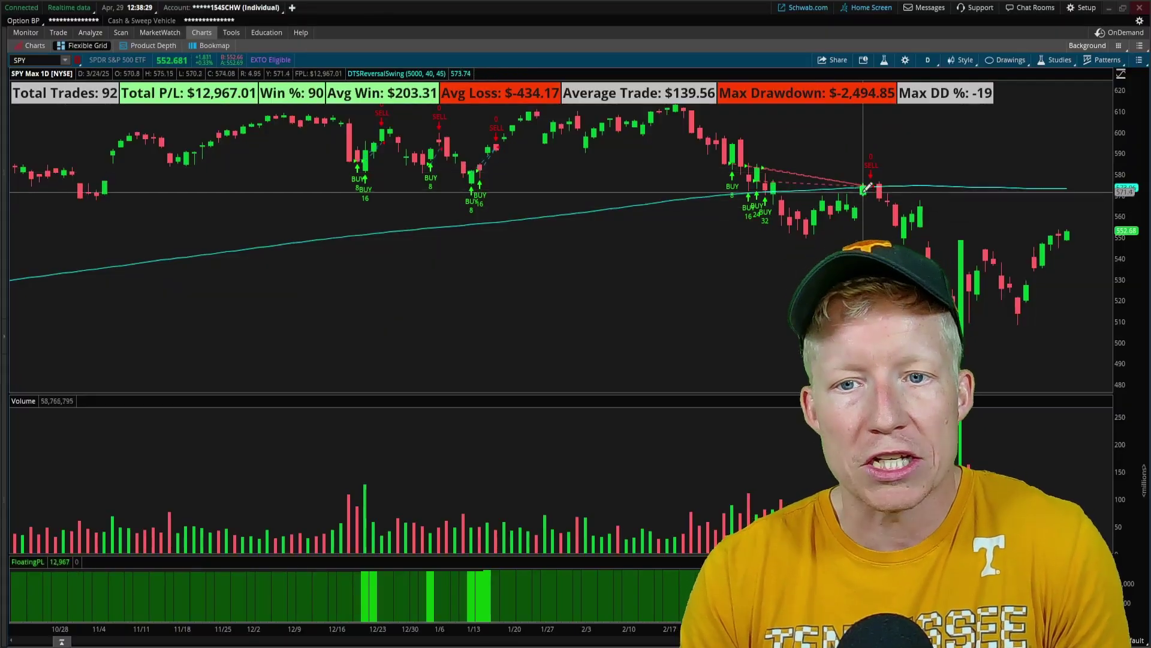
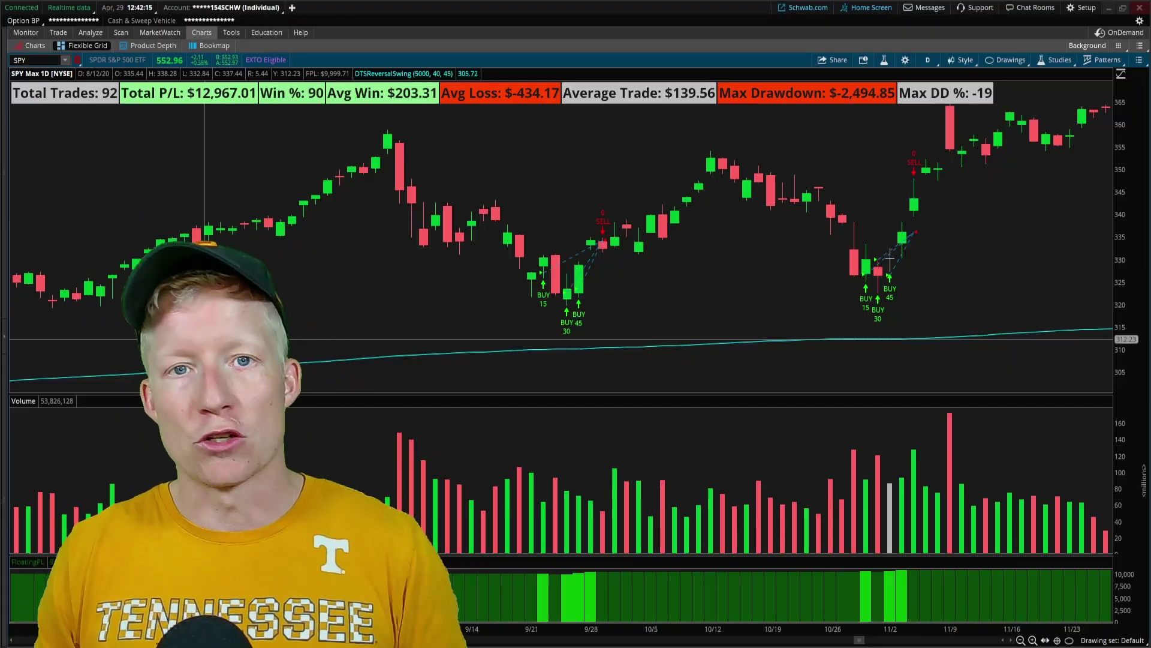
click(1021, 640)
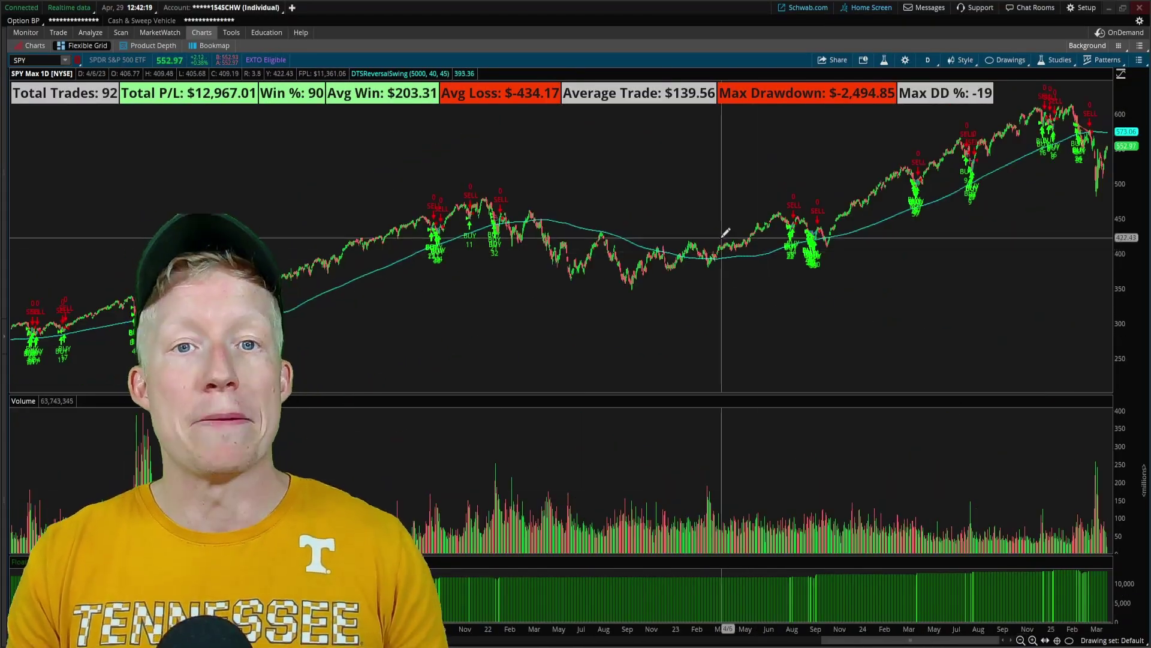
drag(644, 244, 912, 245)
drag(442, 245, 727, 247)
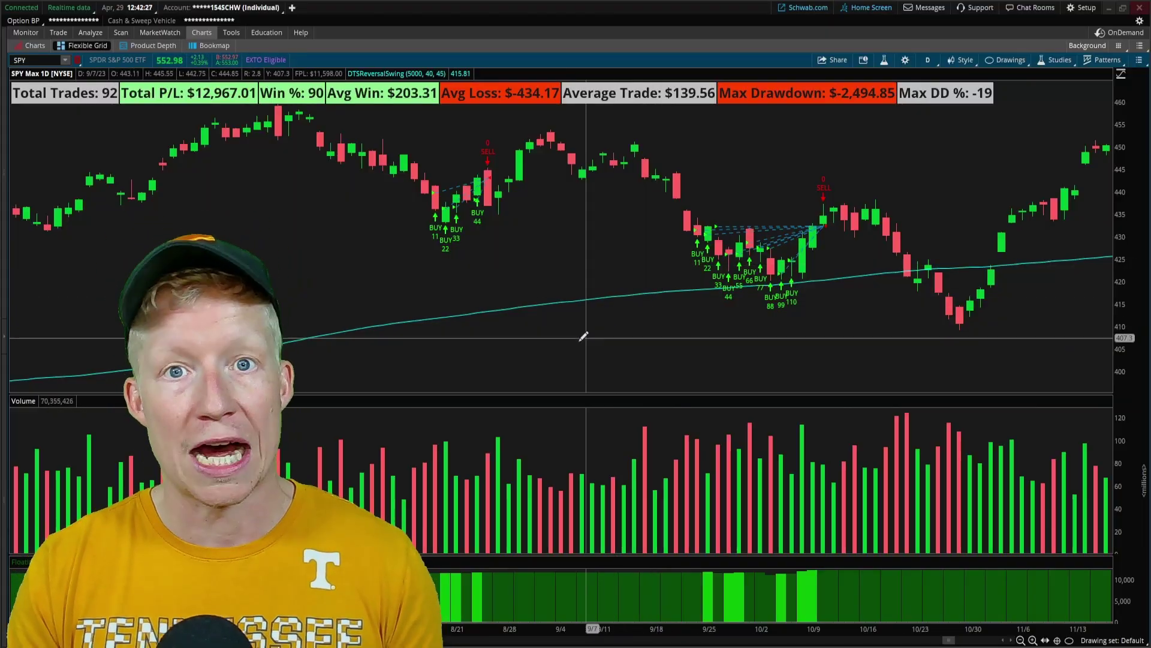
Step: Show the strategy report for DTSReversalSwing, review its last trades and totals, and close the report
right_click(456, 210)
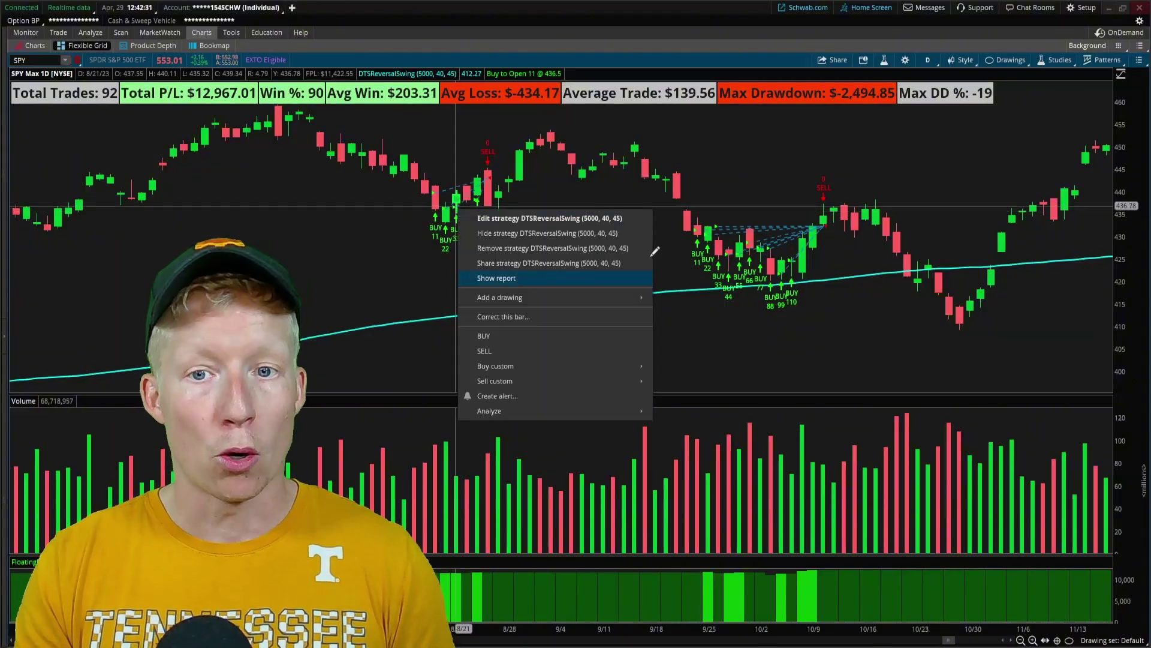
click(497, 278)
drag(808, 195, 811, 441)
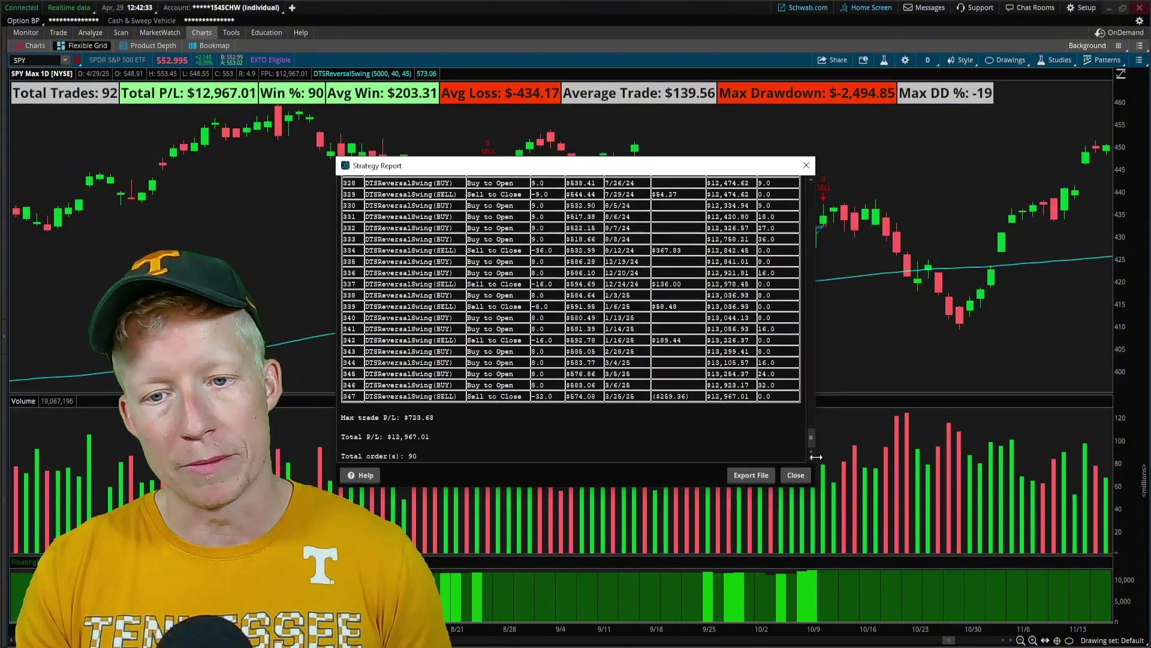
click(806, 166)
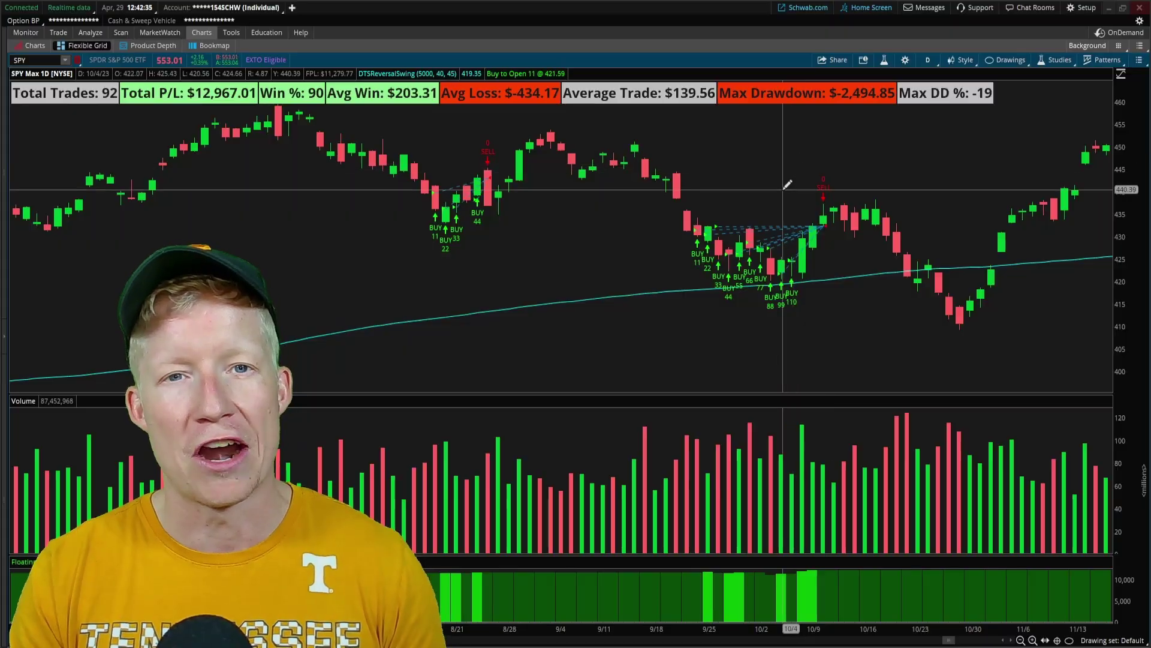